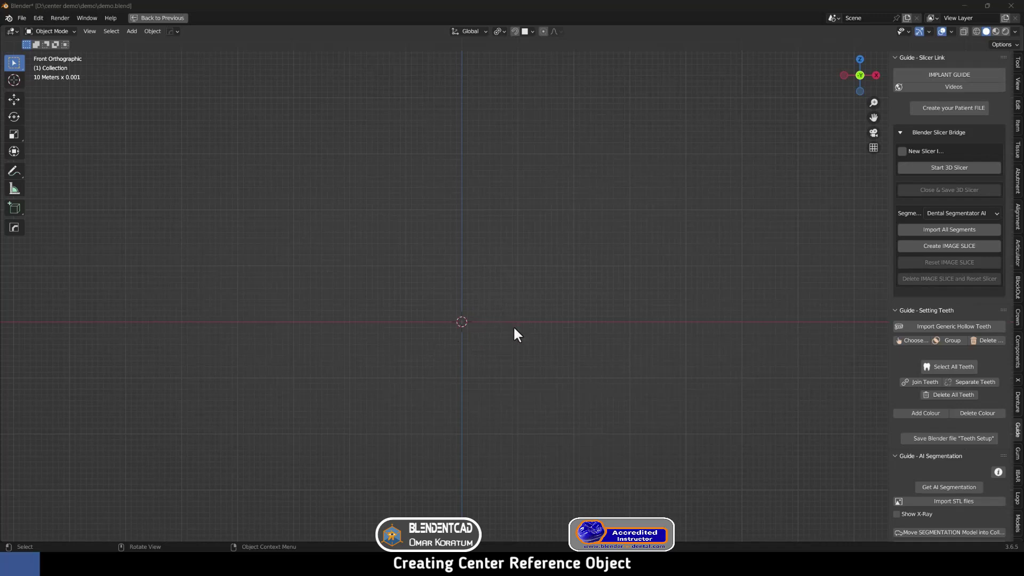
# Step: Zoom and tilt the empty Blender viewport to an angled view of the scene
pyautogui.scroll(1, 577, 332)
pyautogui.moveTo(511, 311)
pyautogui.mouseDown(button='middle')
pyautogui.moveTo(523, 331)
pyautogui.moveTo(510, 322)
pyautogui.mouseUp(button='middle')
# Step: Add a plane at the scene centre and scale it up to 2.126
pyautogui.hotkey('shift', 'a')
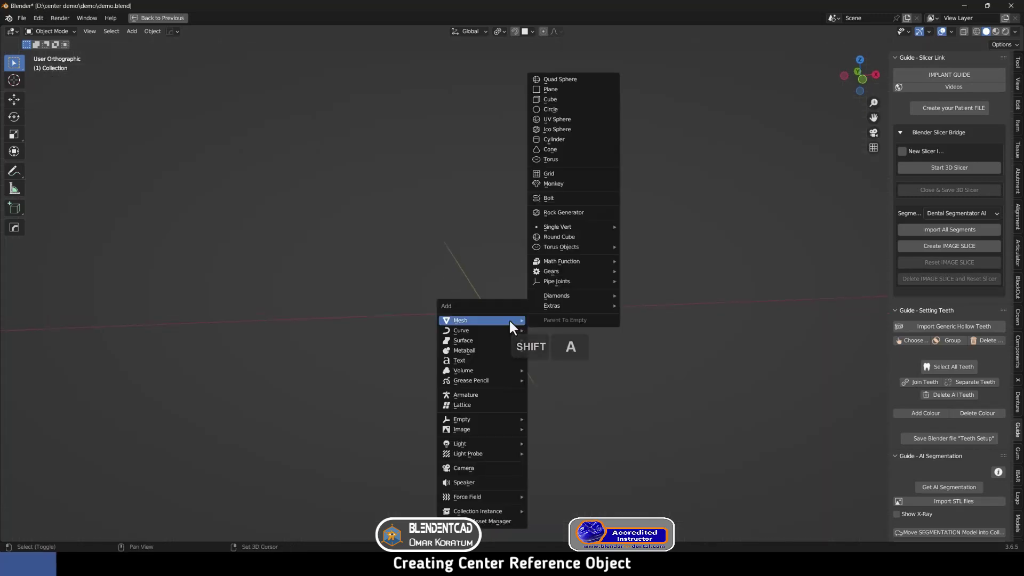
pyautogui.click(543, 89)
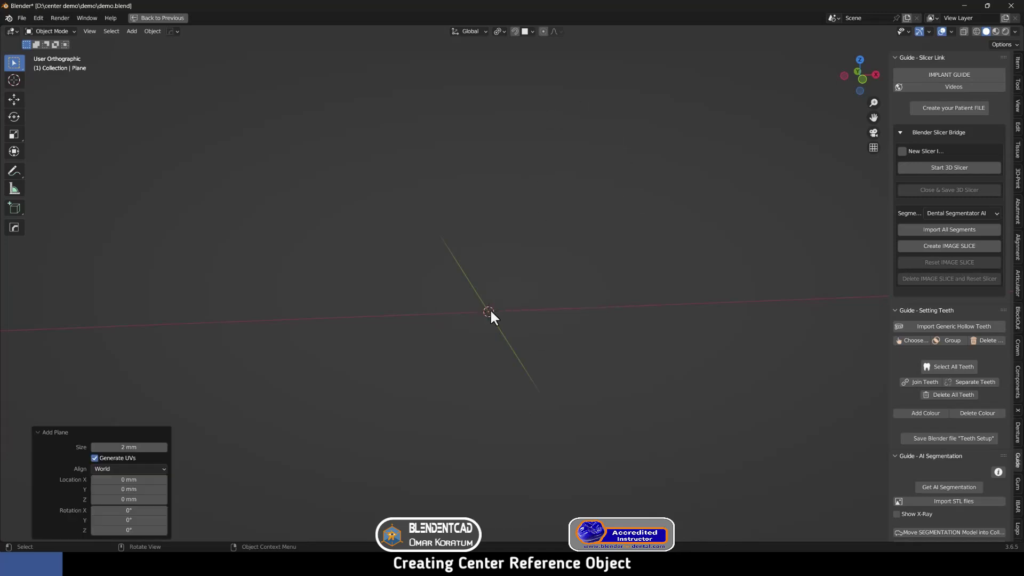
pyautogui.press('s')
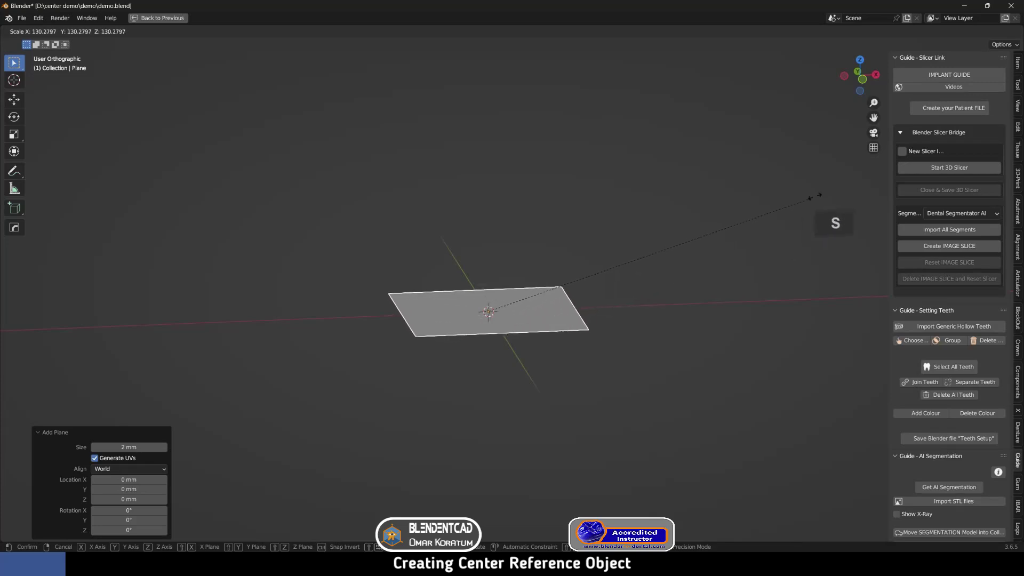
pyautogui.click(822, 194)
pyautogui.press('s')
pyautogui.click(558, 293)
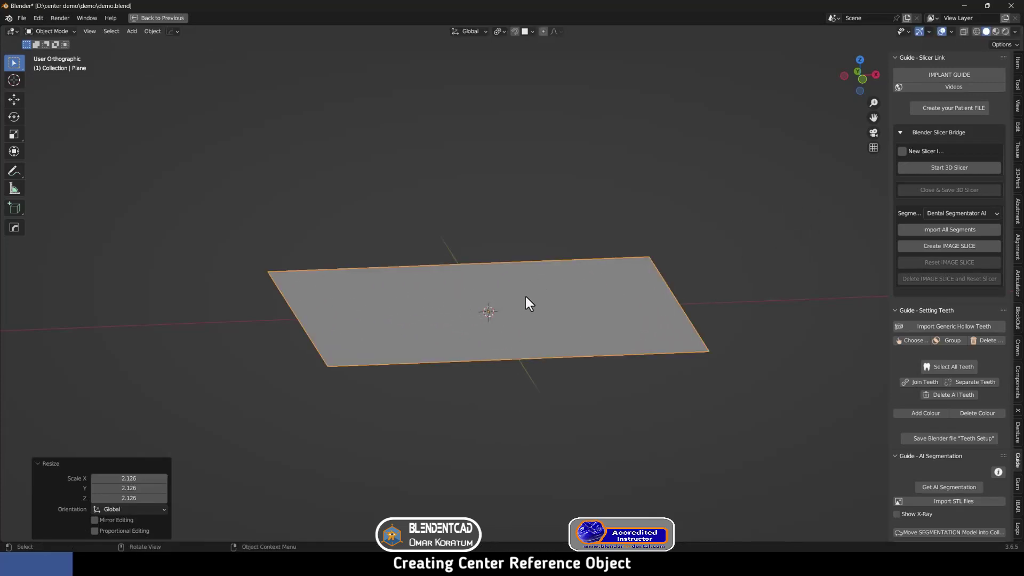
# Step: Duplicate the plane in place and rotate the copy 90° about Y to stand vertically
pyautogui.hotkey('shift', 'd')
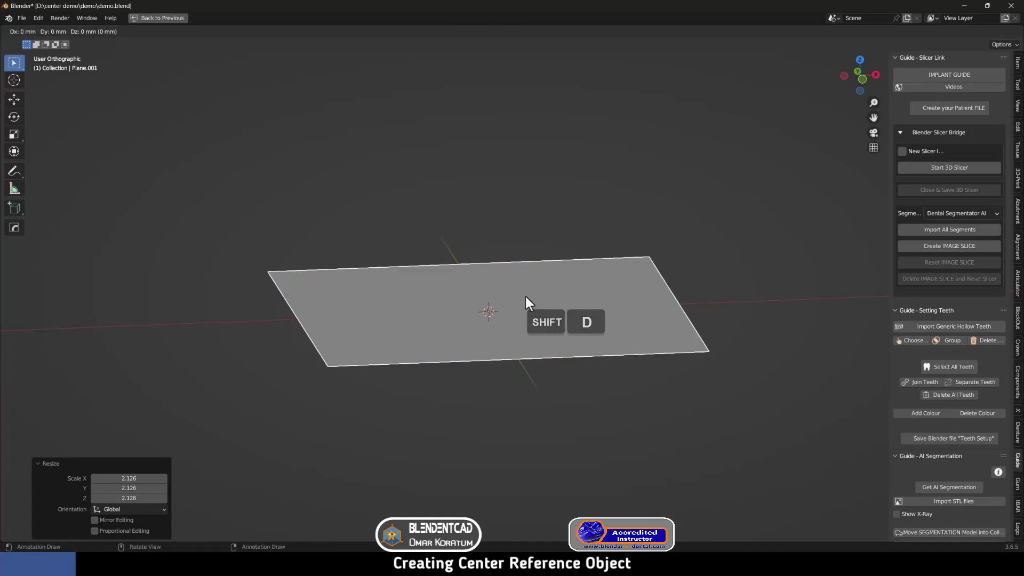
pyautogui.click(526, 296)
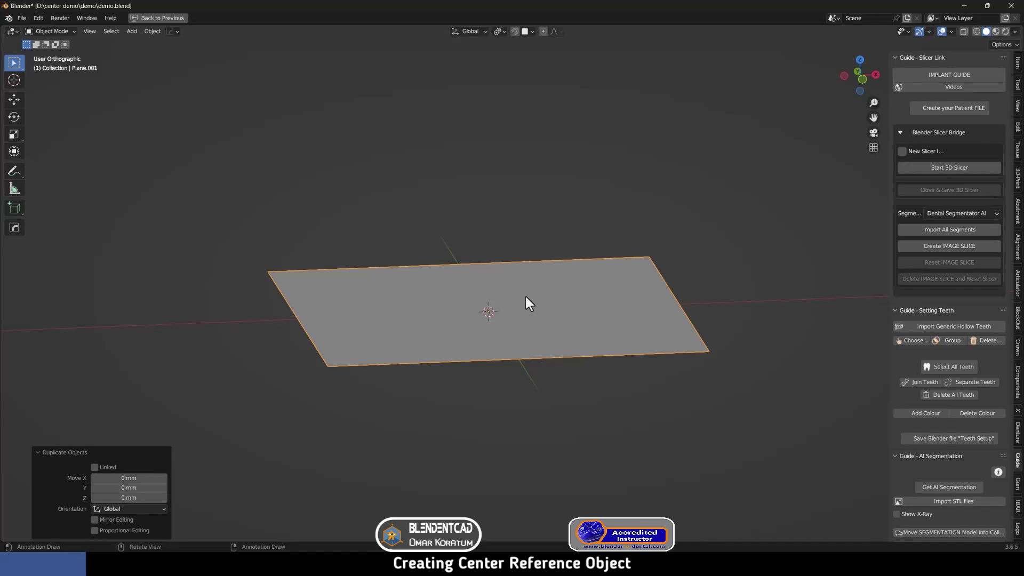
pyautogui.press('r')
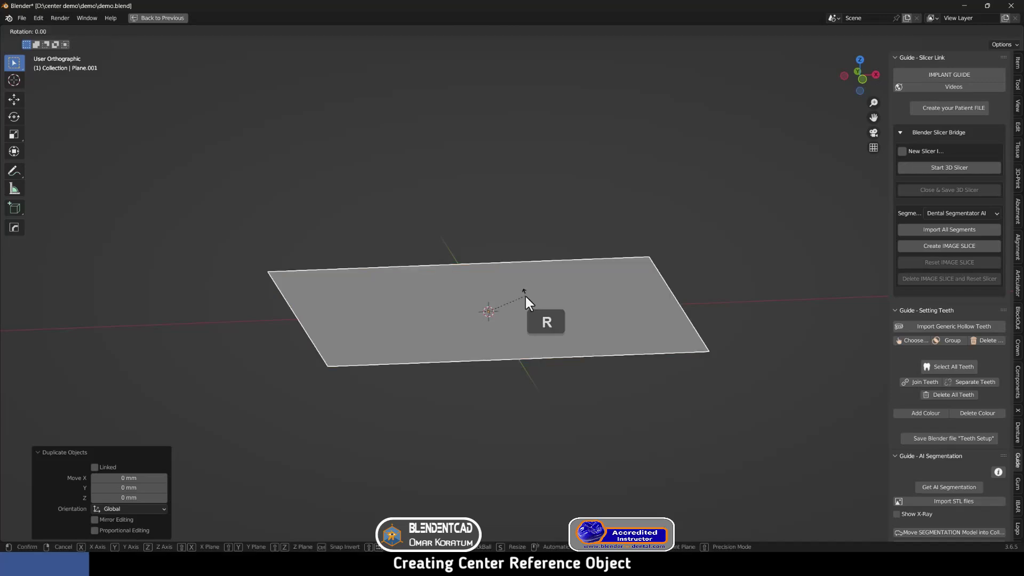
pyautogui.press('y')
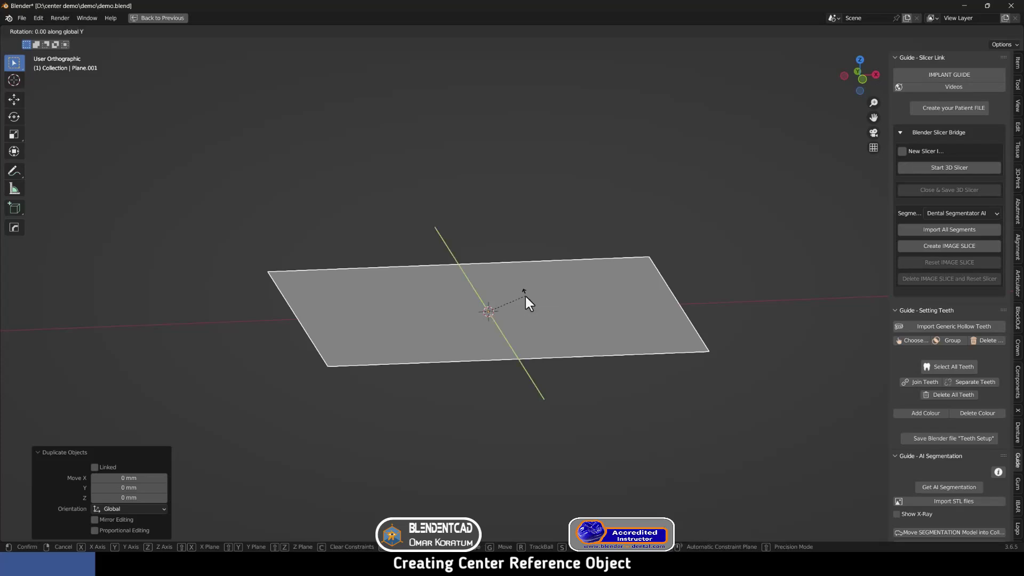
pyautogui.write('90')
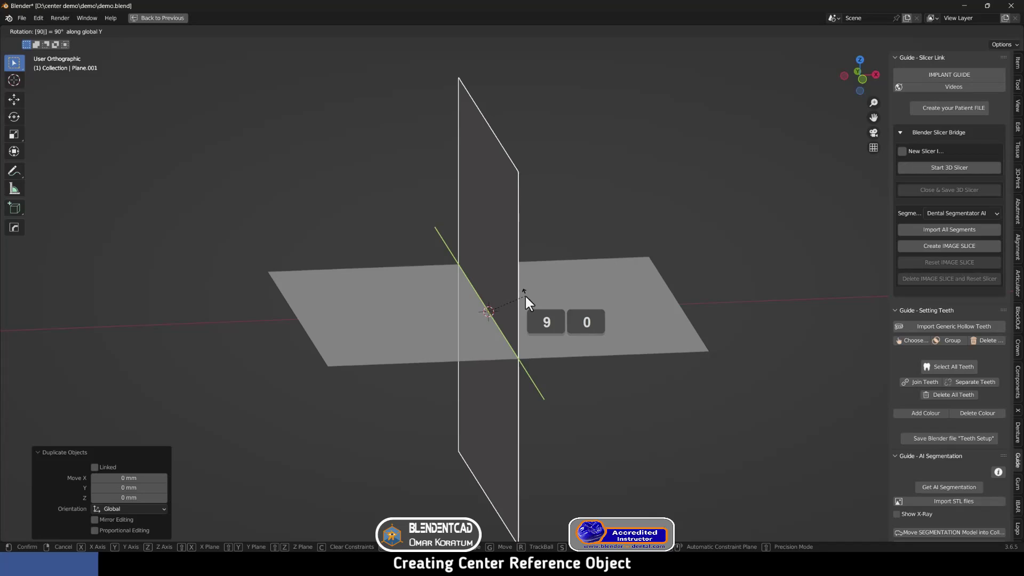
pyautogui.press('Return')
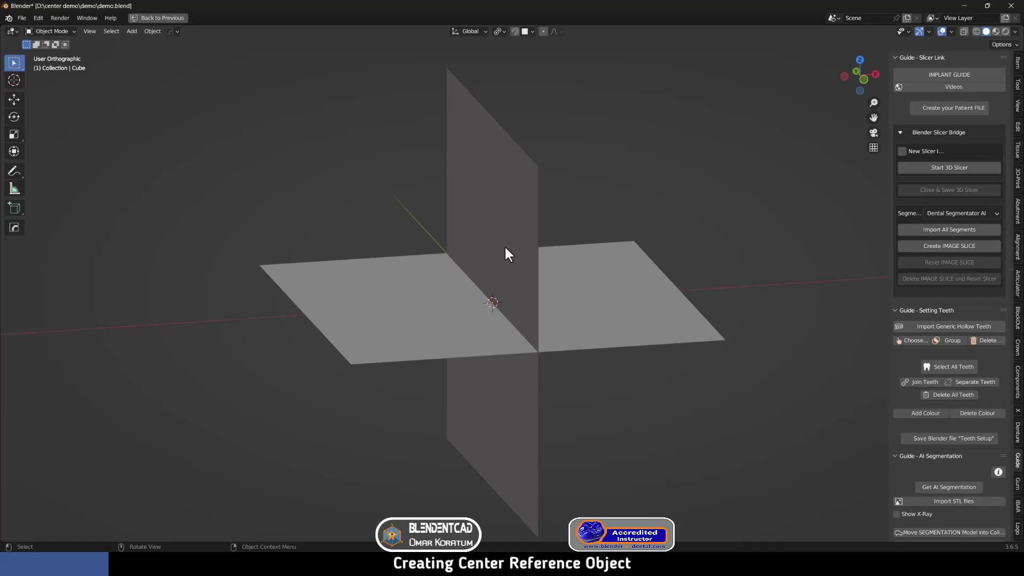
# Step: Add a cube at the origin, scale it down, and switch to Edit Mode on its mesh
pyautogui.hotkey('shift', 'a')
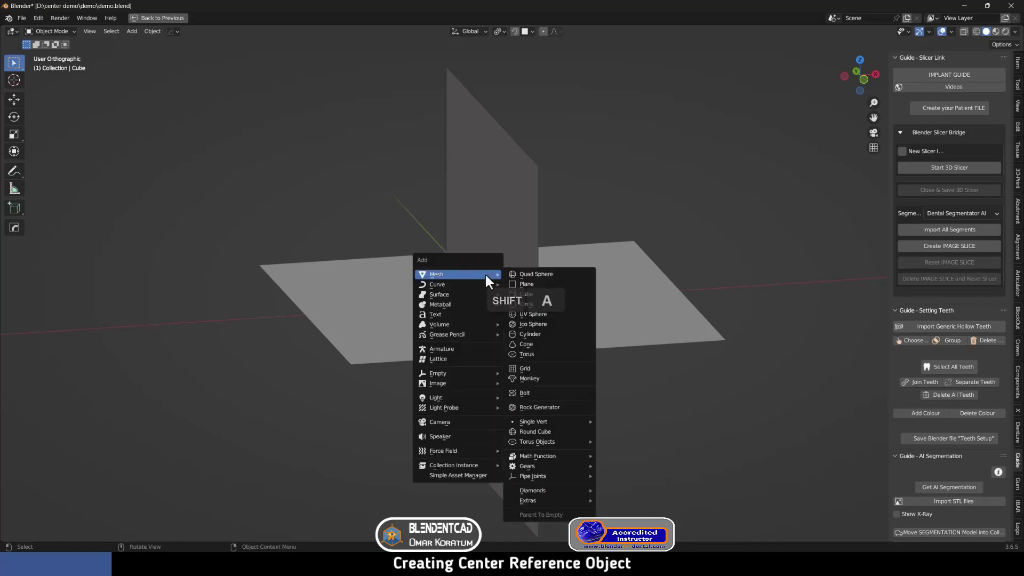
pyautogui.click(528, 293)
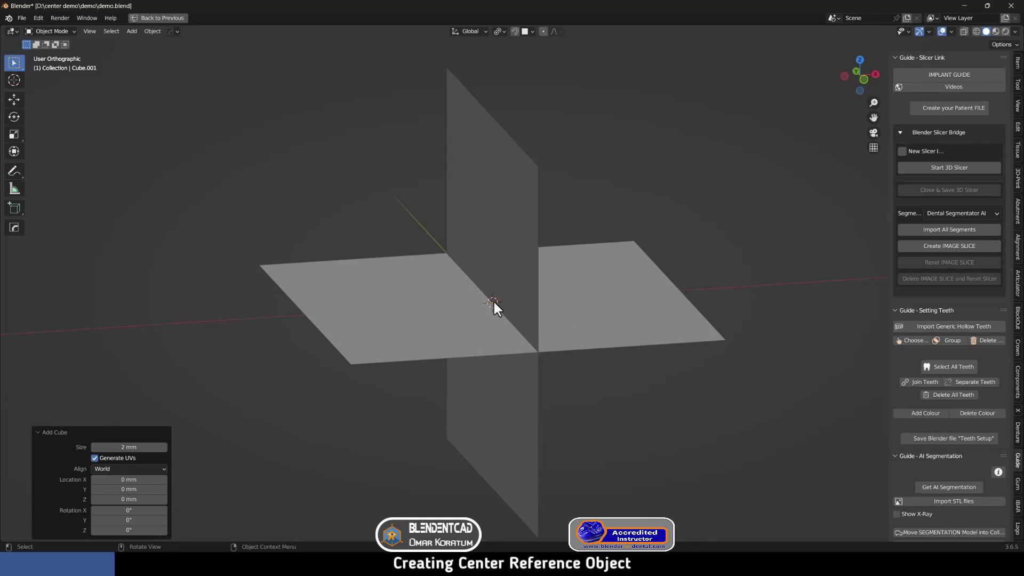
pyautogui.press('s')
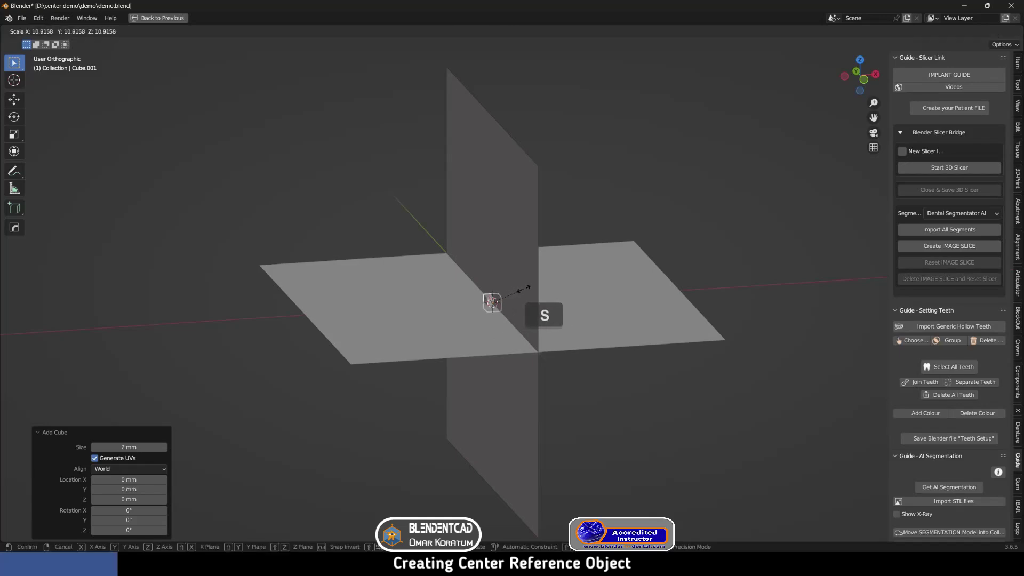
pyautogui.click(522, 286)
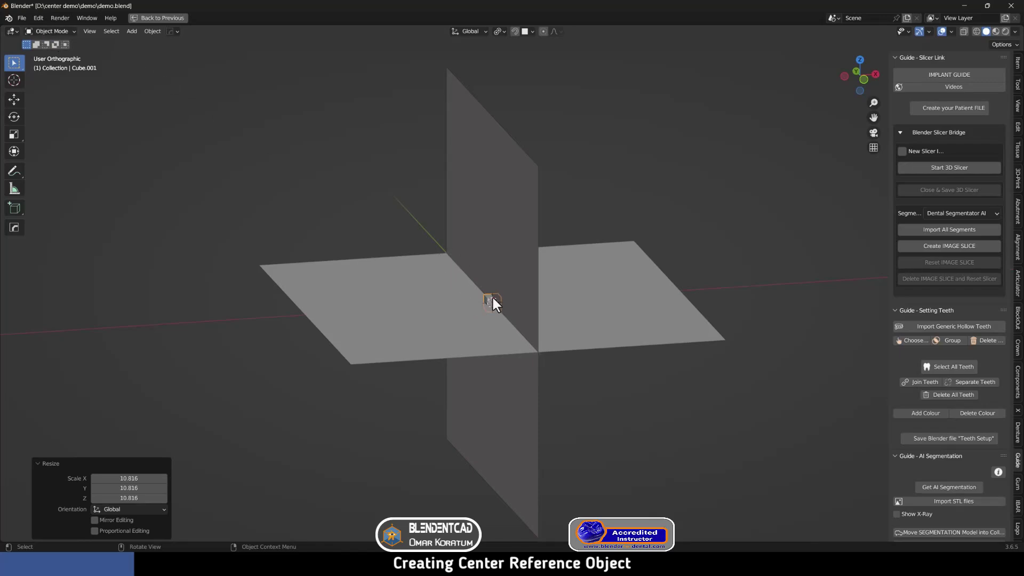
pyautogui.click(52, 31)
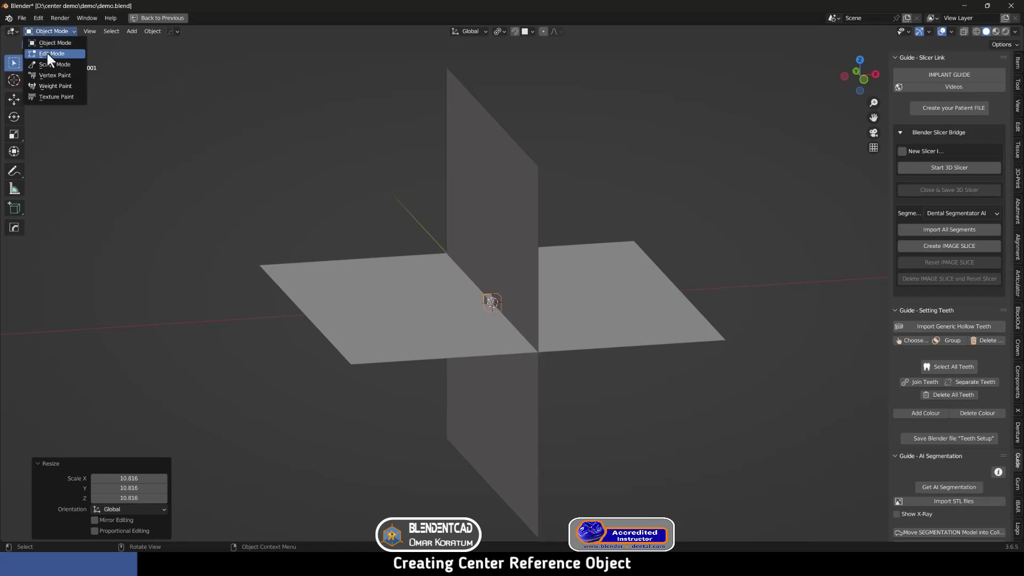
pyautogui.click(47, 54)
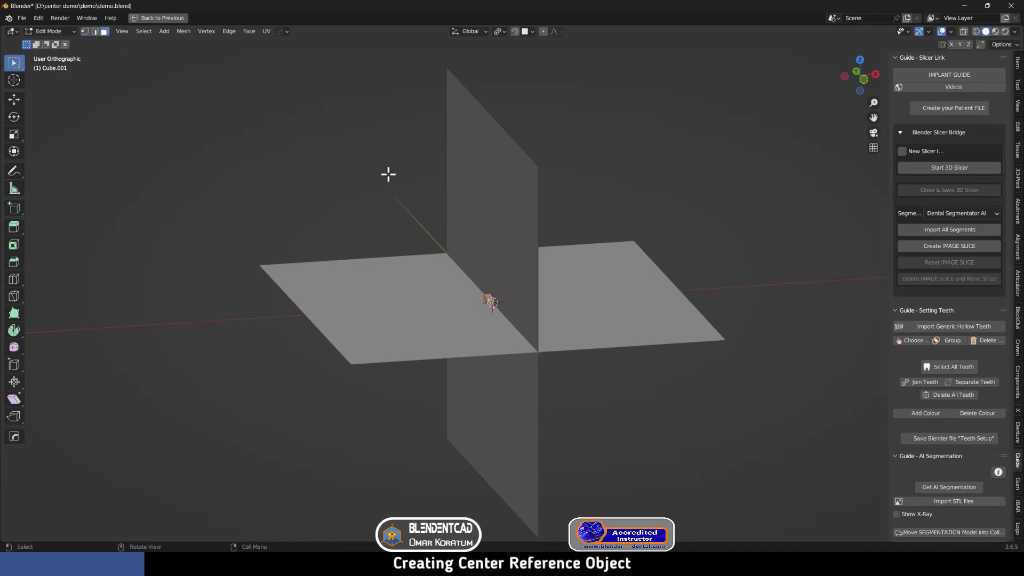
# Step: Select the cube's top and front faces, orbiting for a clear oblique view
pyautogui.moveTo(594, 251); pyautogui.dragTo(560, 250, button='middle')
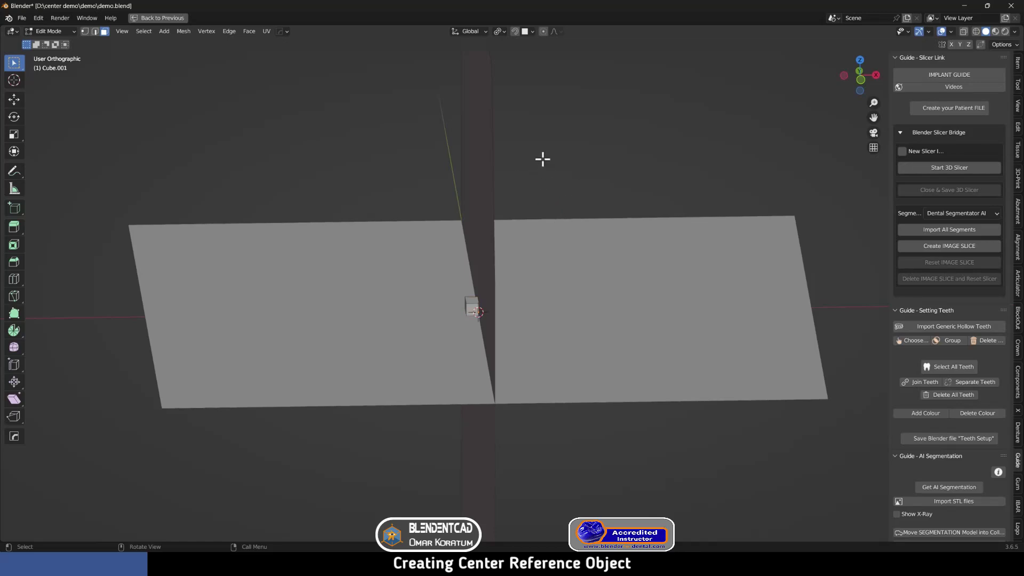
pyautogui.scroll(2, 537, 235)
pyautogui.scroll(1, 540, 244)
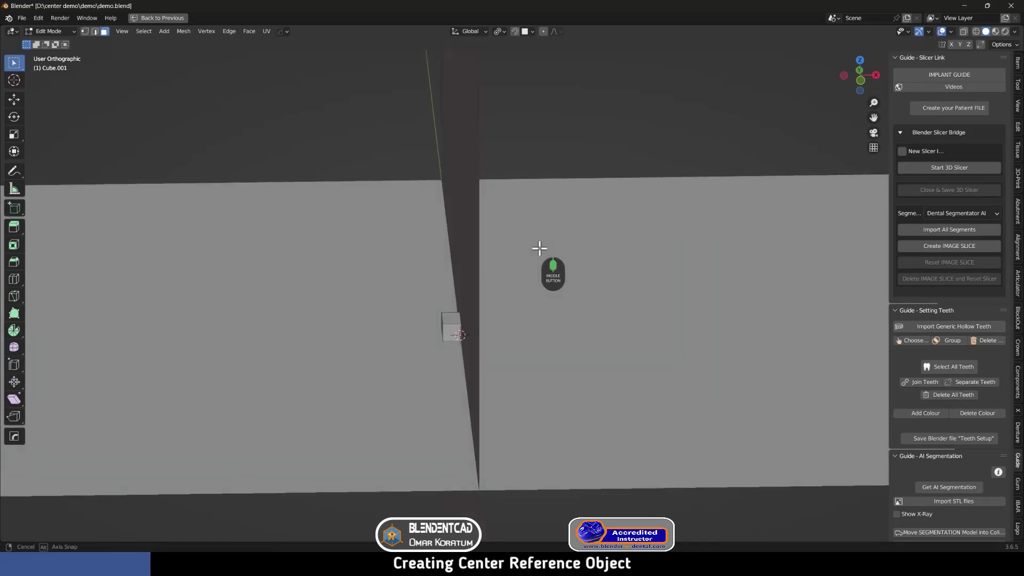
pyautogui.click(452, 309)
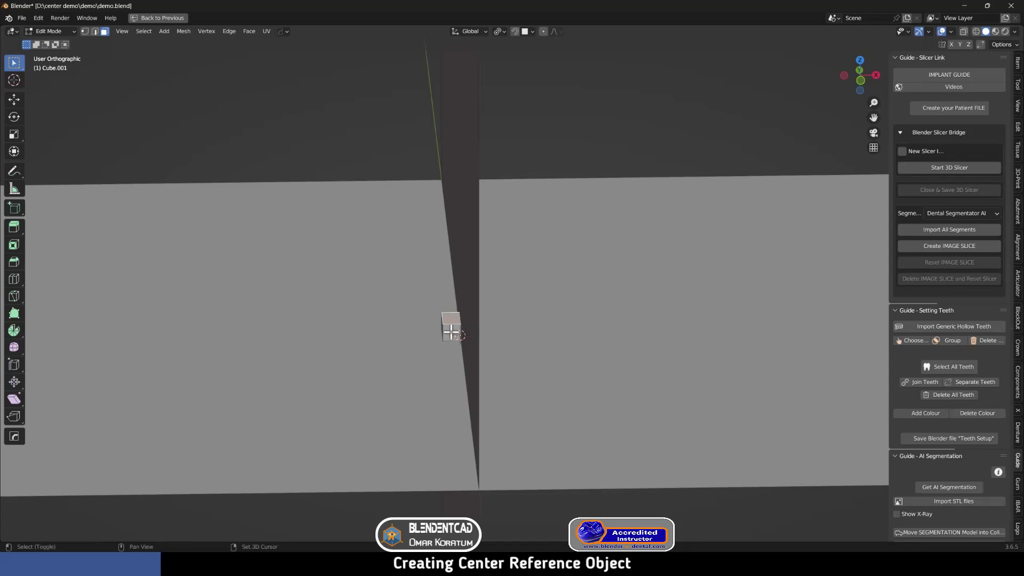
pyautogui.keyDown('shift'); pyautogui.click(464, 331); pyautogui.keyUp('shift')
pyautogui.moveTo(465, 331)
pyautogui.mouseDown(button='middle')
pyautogui.moveTo(507, 320)
pyautogui.moveTo(482, 334)
pyautogui.mouseUp(button='middle')
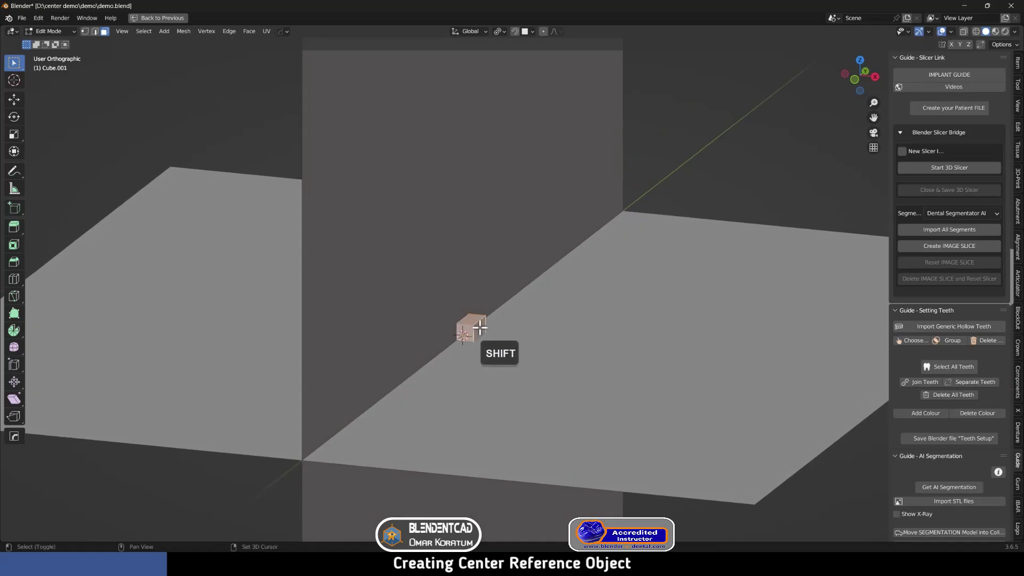
pyautogui.moveTo(549, 327); pyautogui.dragTo(434, 357, button='middle')
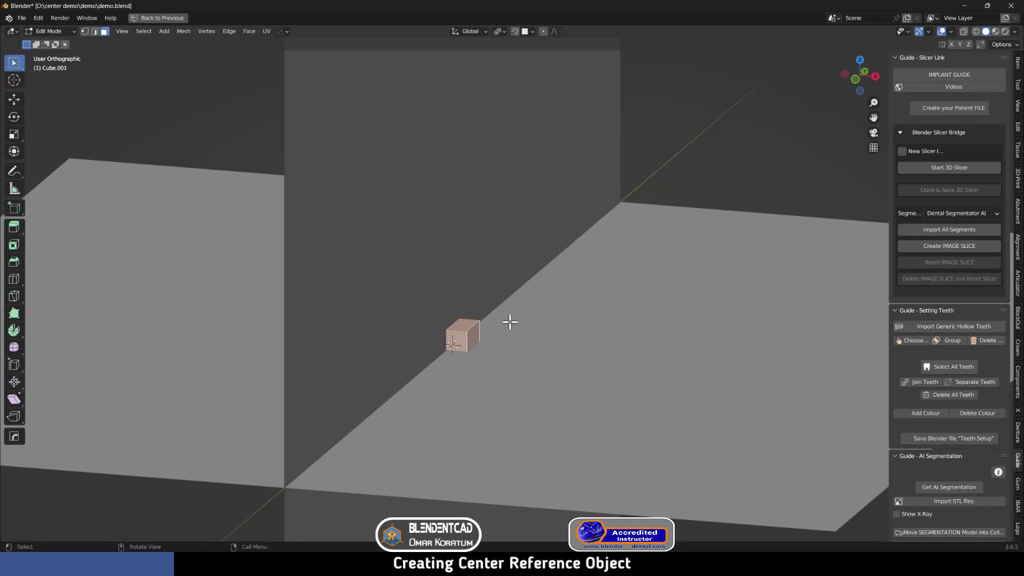
# Step: Extrude the selected faces individually by 4.14 mm
pyautogui.hotkey('alt', 'e')
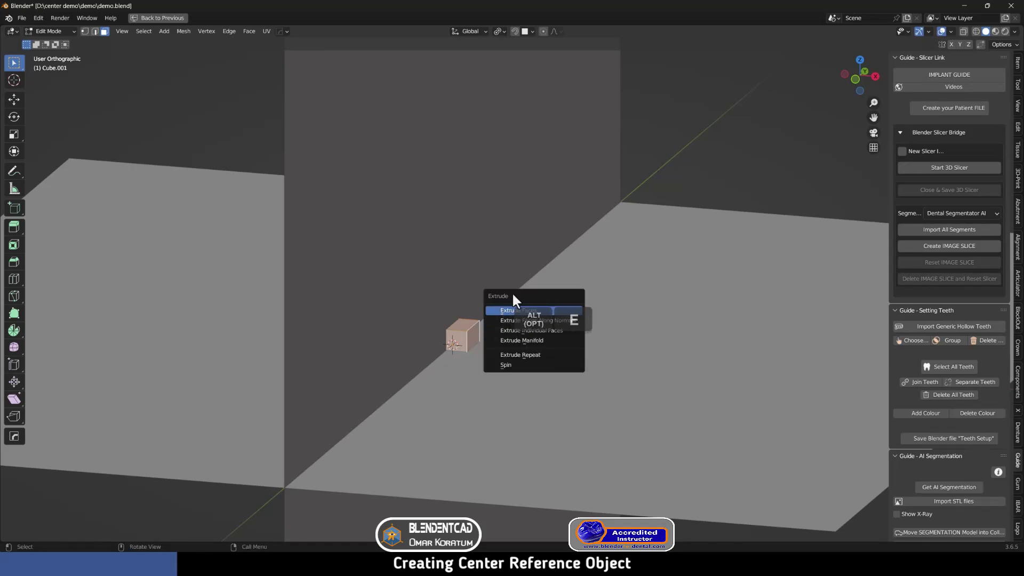
pyautogui.click(527, 331)
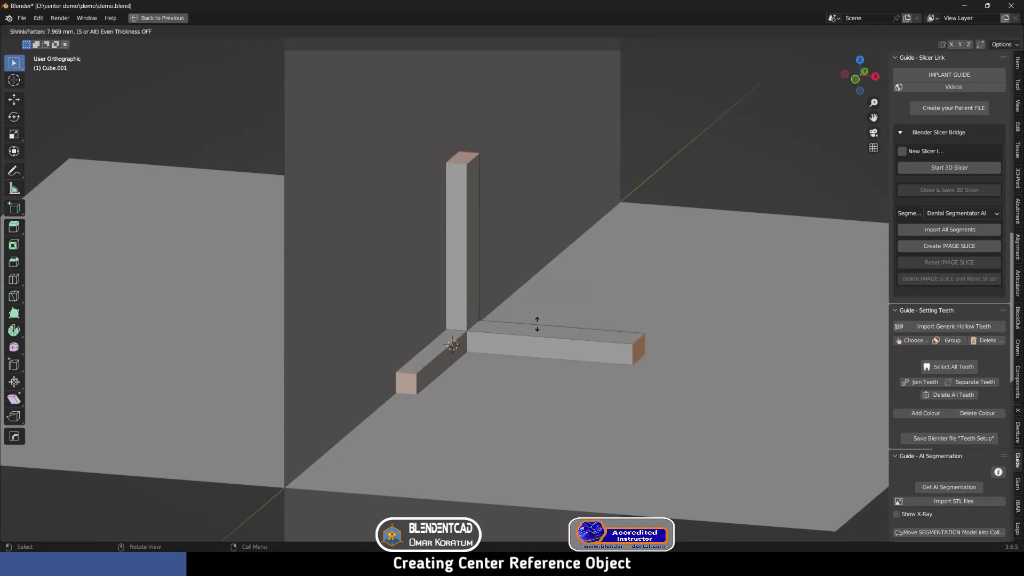
pyautogui.press('shift')
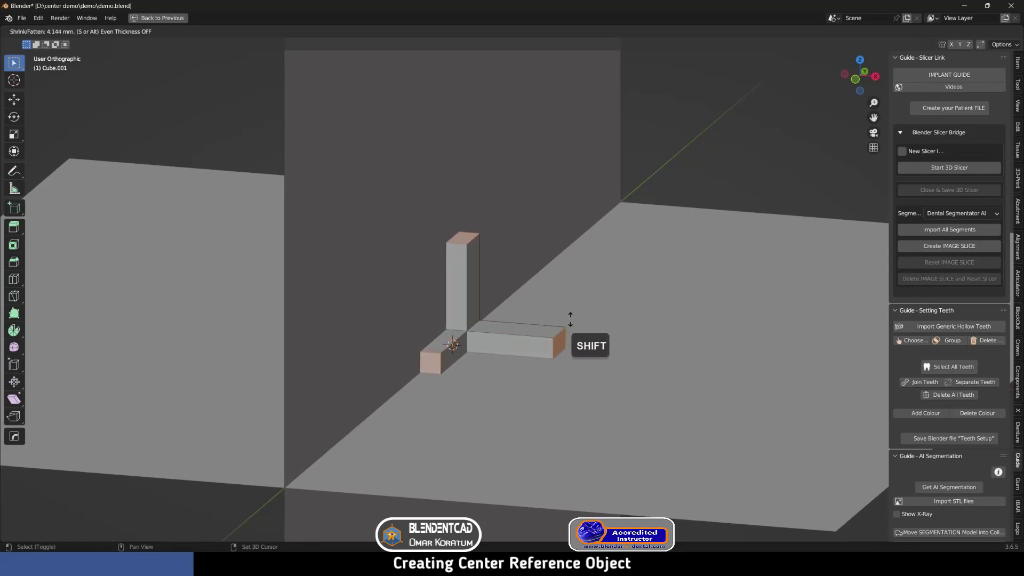
pyautogui.click(571, 319)
pyautogui.moveTo(488, 295); pyautogui.dragTo(437, 275, button='middle')
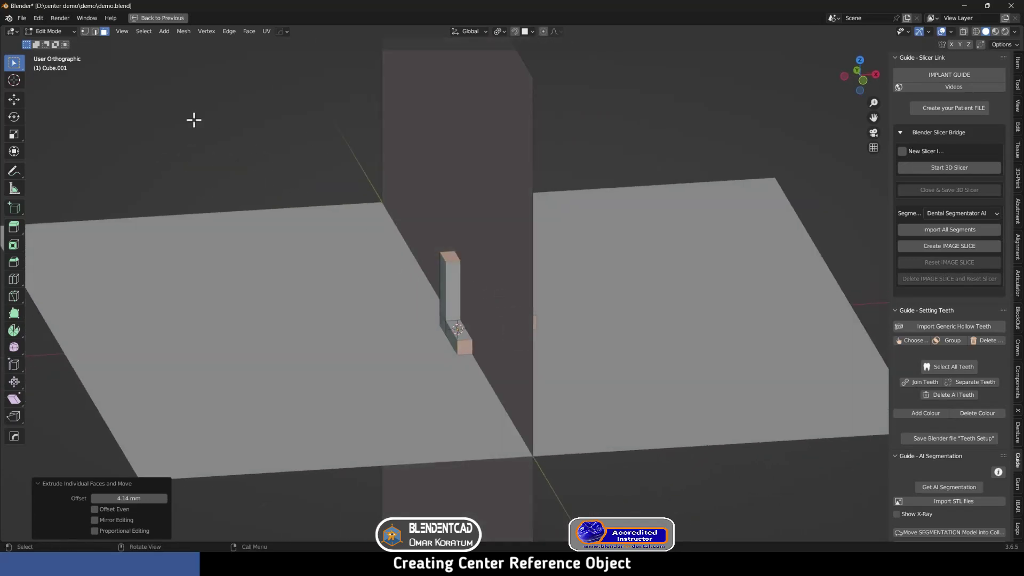
# Step: Return to Object Mode, select both planes and the centre block, and export them via File > Export
pyautogui.click(50, 30)
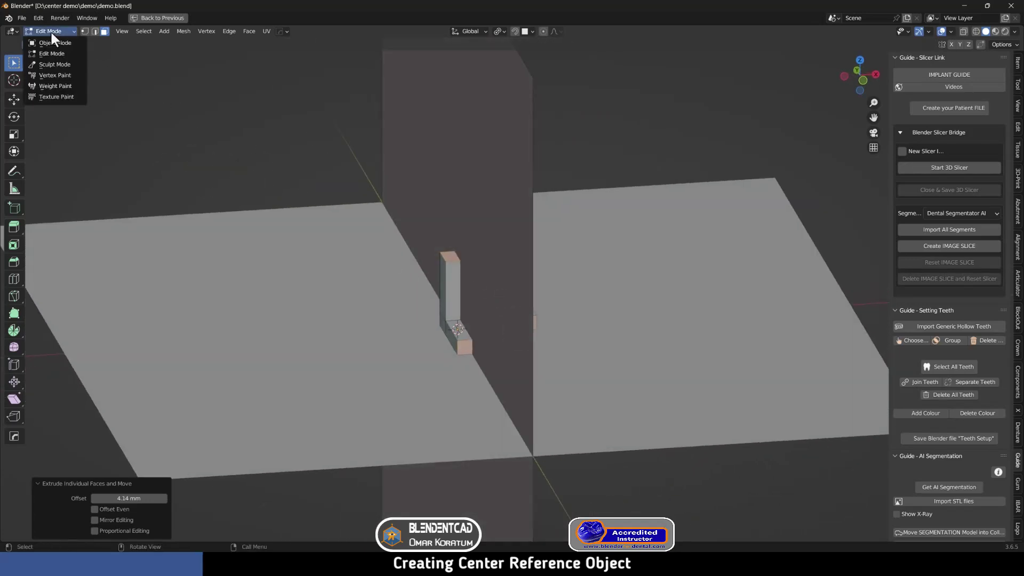
pyautogui.click(44, 40)
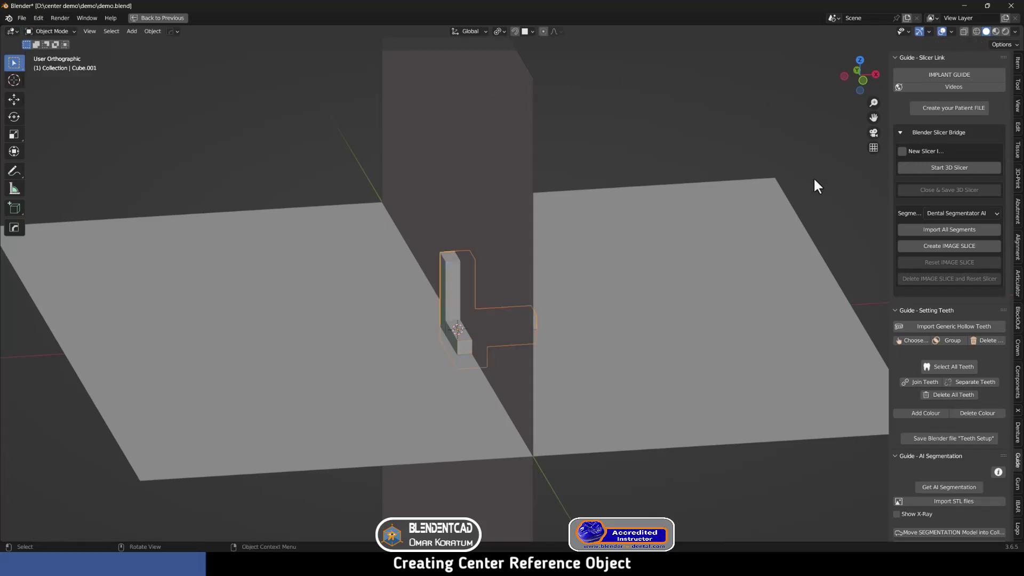
pyautogui.click(808, 224)
pyautogui.scroll(-2, 804, 249)
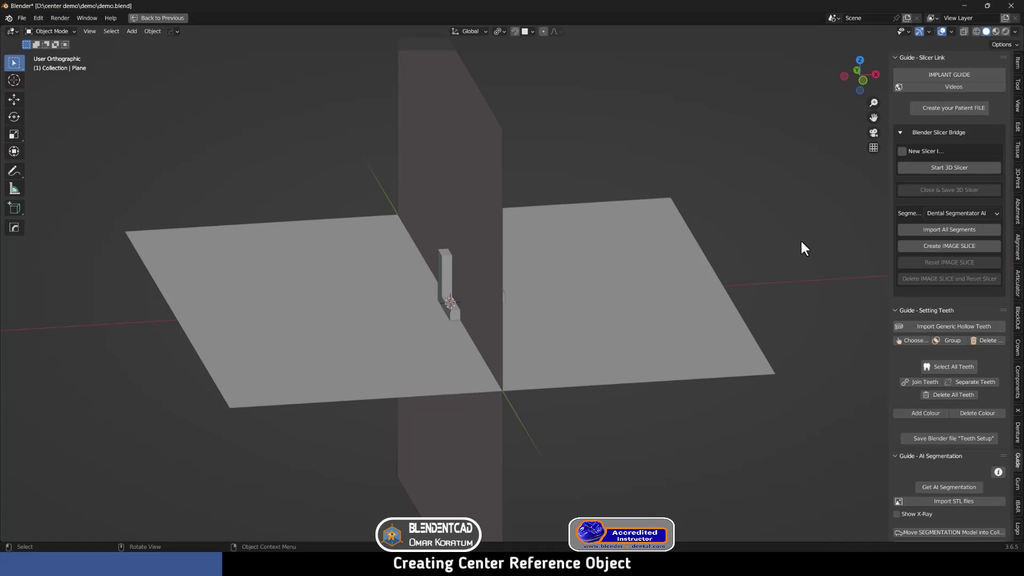
pyautogui.press('a')
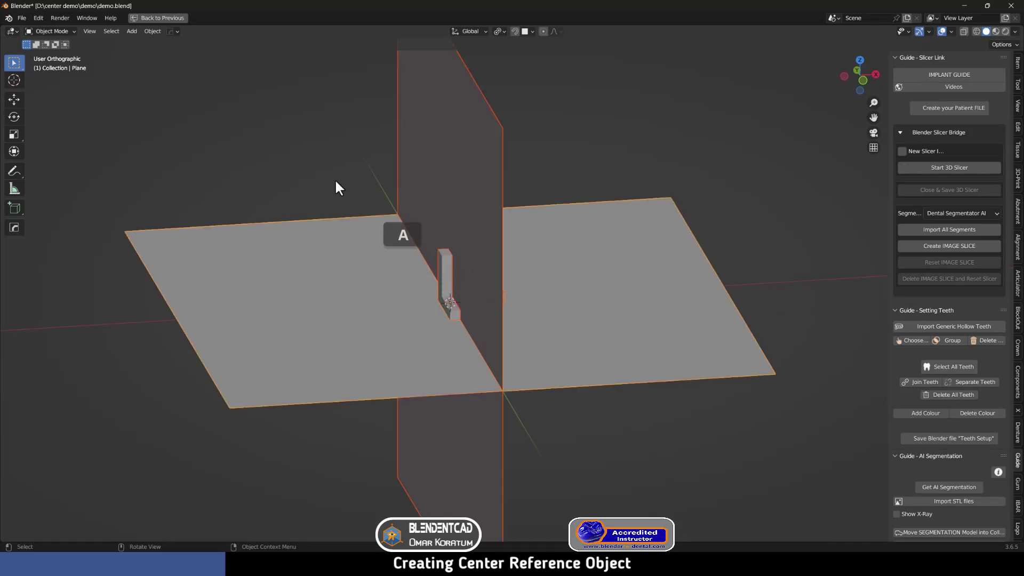
pyautogui.click(22, 18)
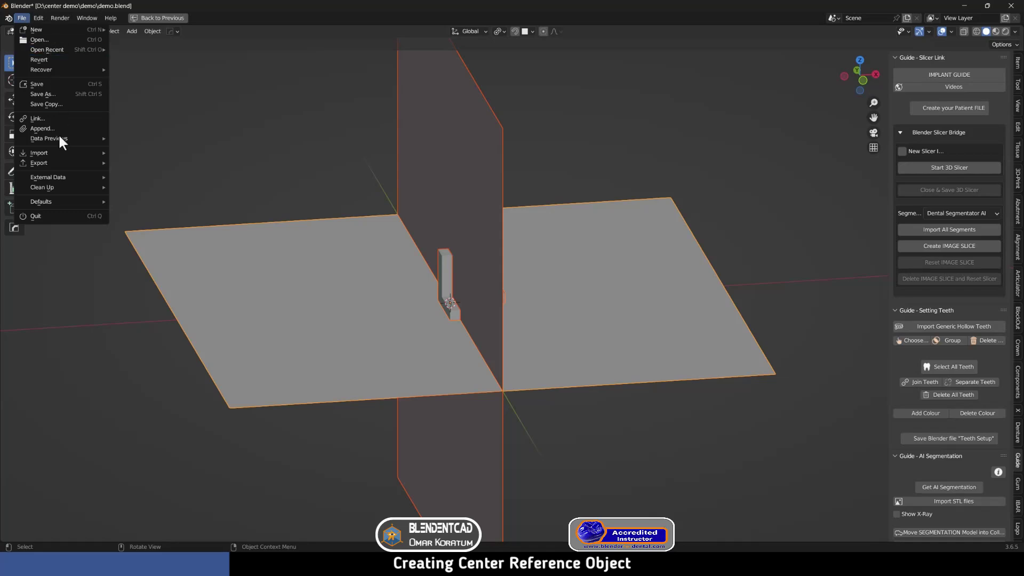
pyautogui.moveTo(57, 159)
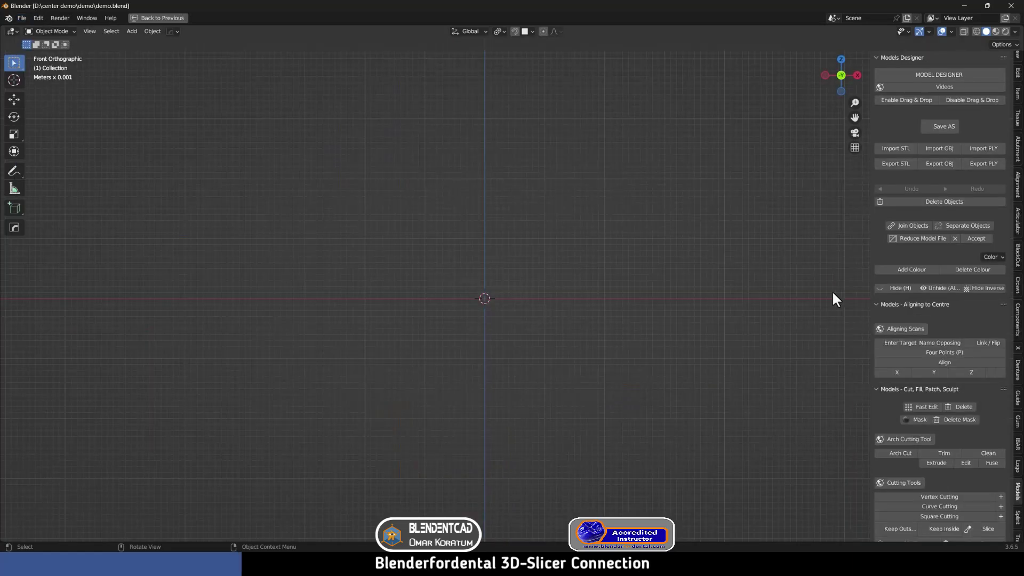
# Step: Enable New Slicer Instance in the Slicer guide panel and start 3D Slicer
pyautogui.click(1019, 400)
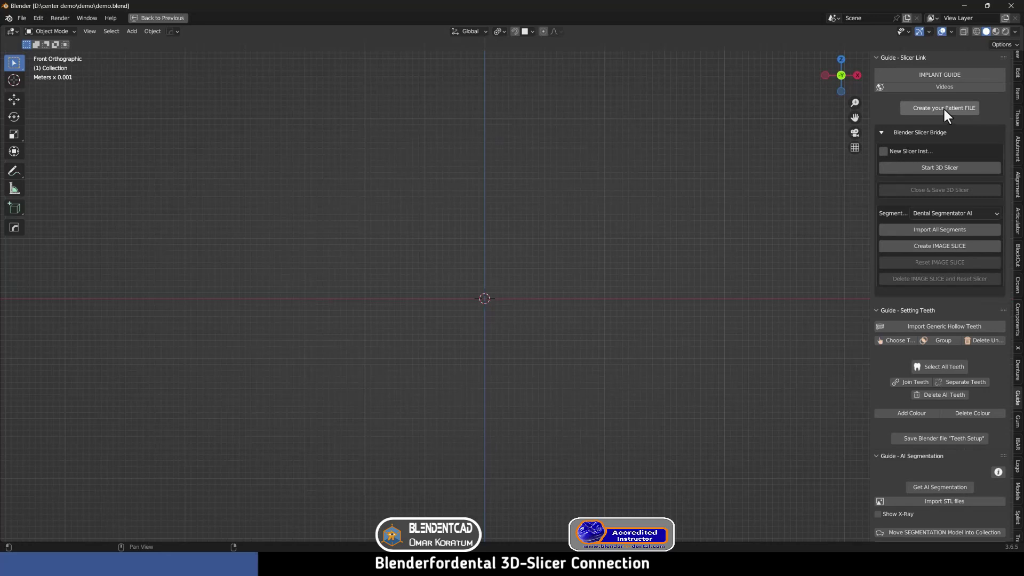
pyautogui.moveTo(871, 168); pyautogui.dragTo(821, 184)
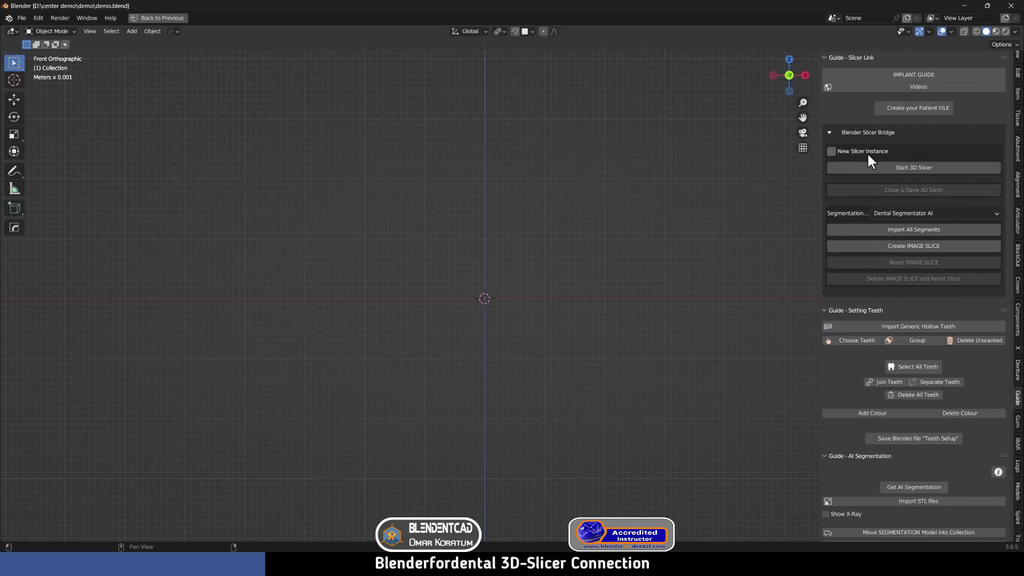
pyautogui.click(832, 151)
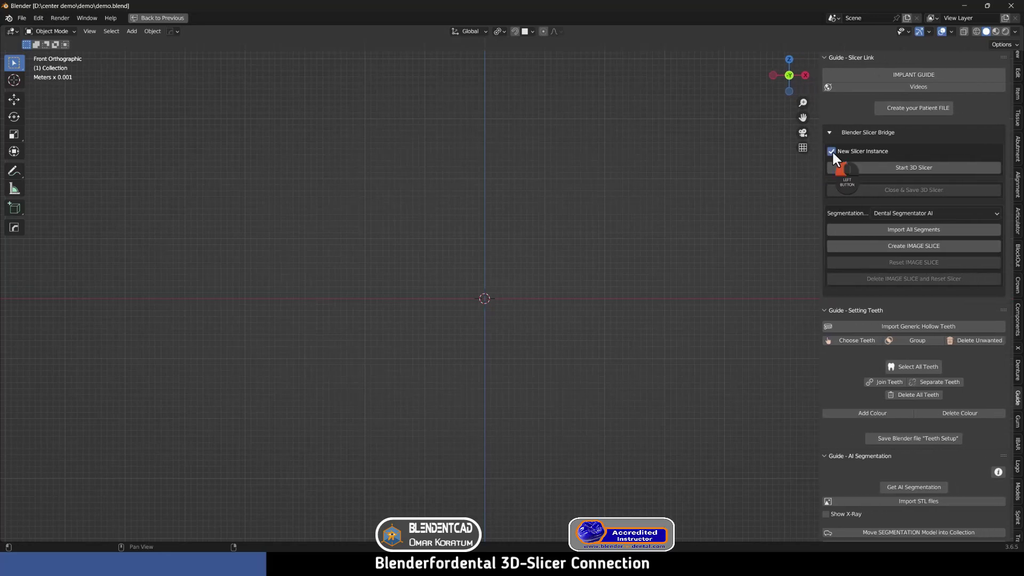
pyautogui.click(918, 168)
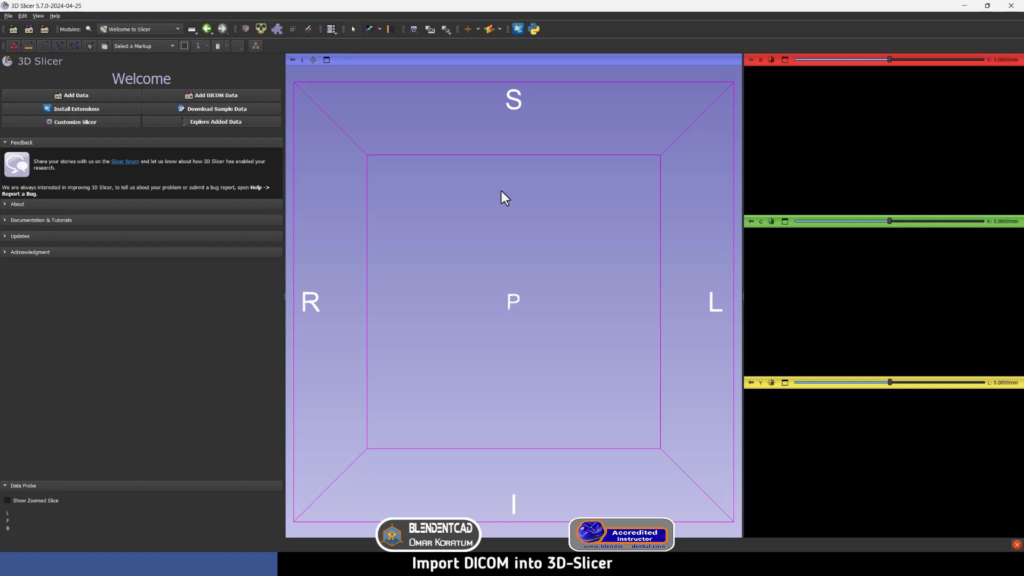
# Step: Open the DICOM module through Add DICOM Data on the Welcome panel
pyautogui.click(200, 97)
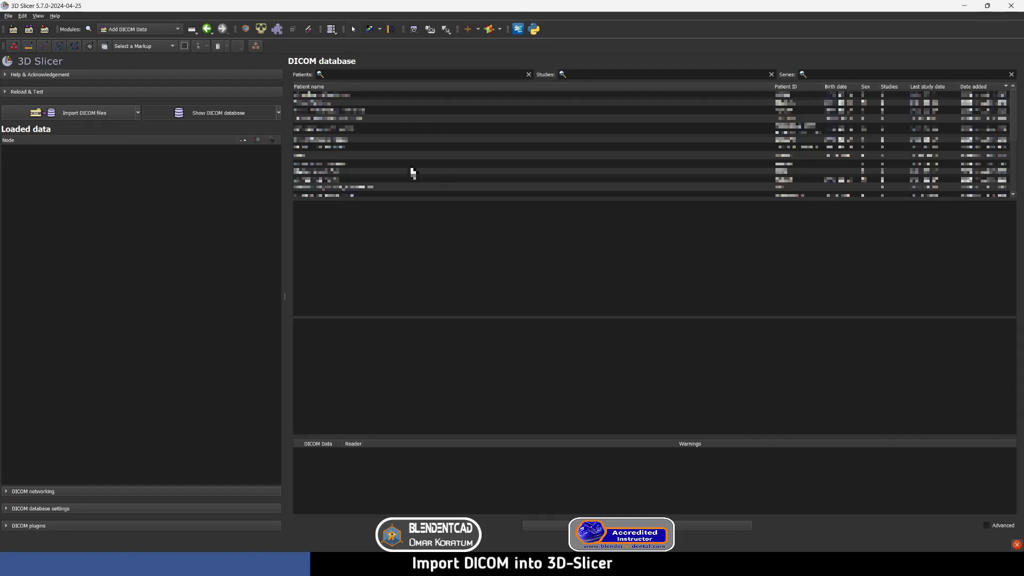
# Step: Select the patient's CBCT study in the DICOM database to load the CBCT Image series
pyautogui.click(321, 121)
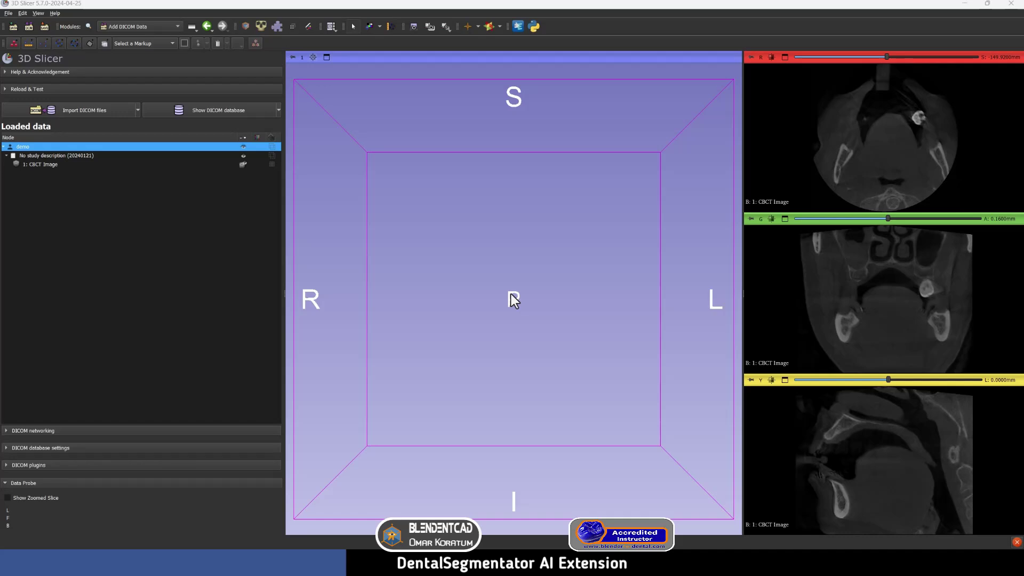
pyautogui.click(35, 12)
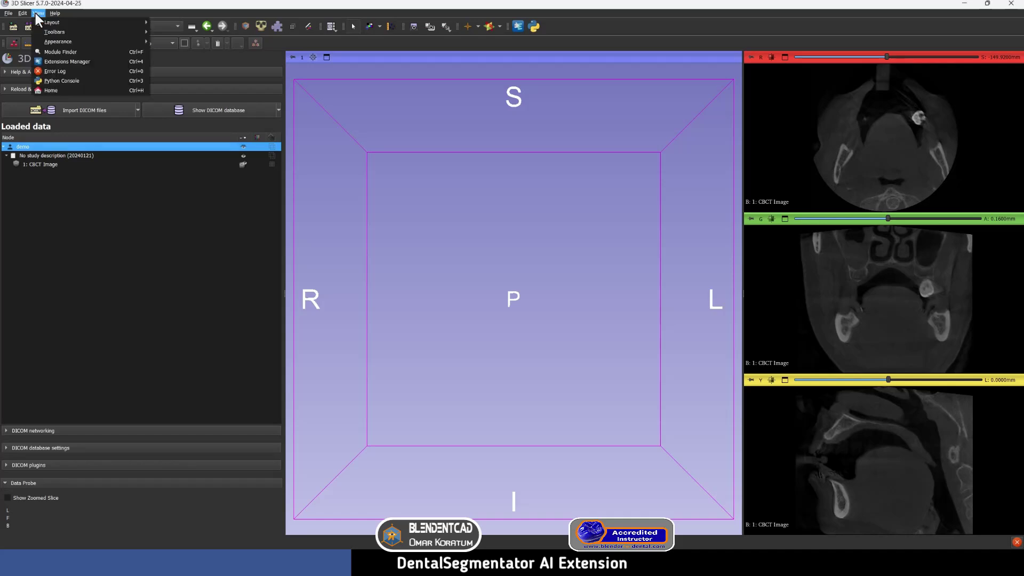
pyautogui.click(57, 62)
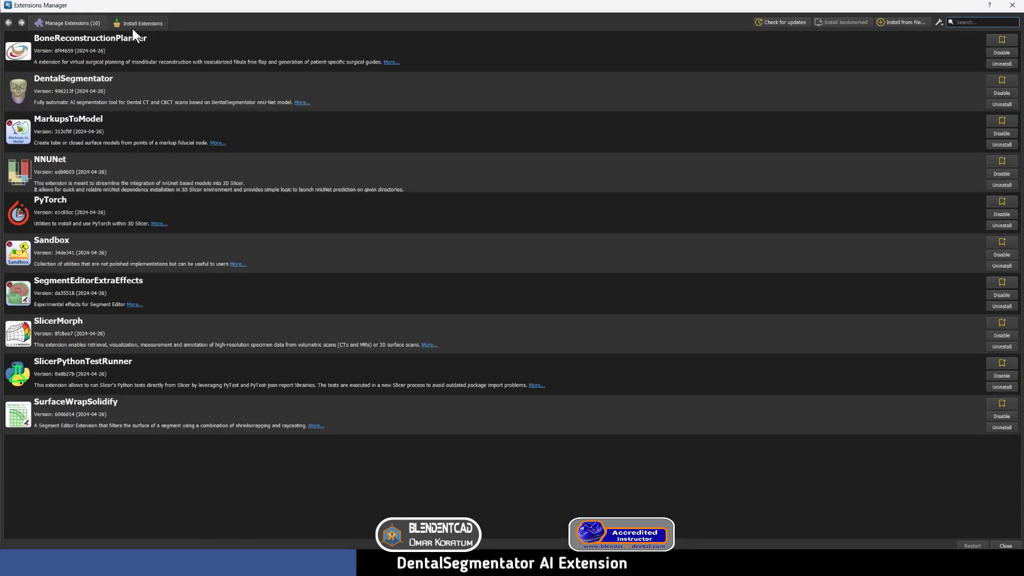
pyautogui.click(139, 24)
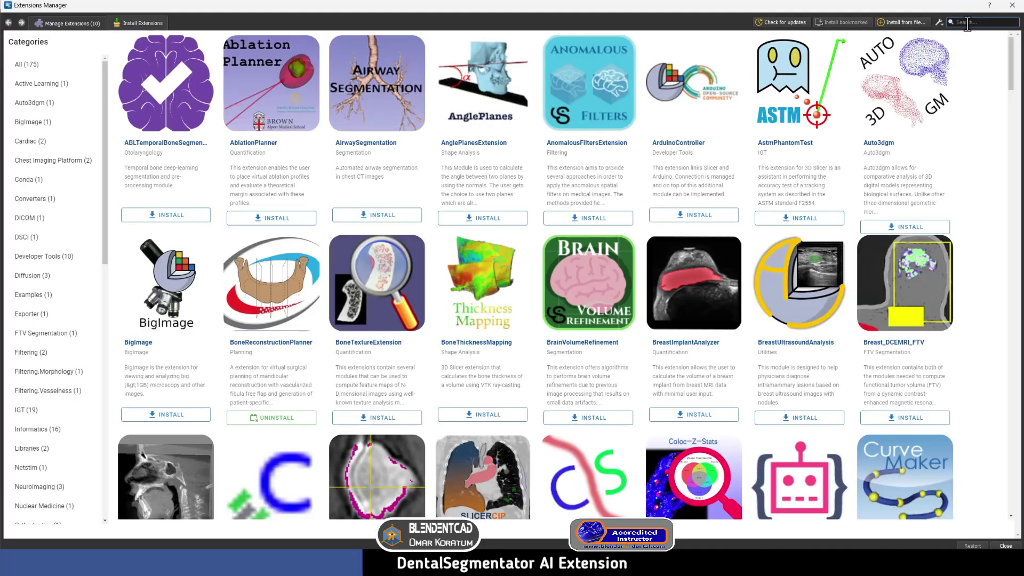
pyautogui.click(967, 24)
pyautogui.write('dental')
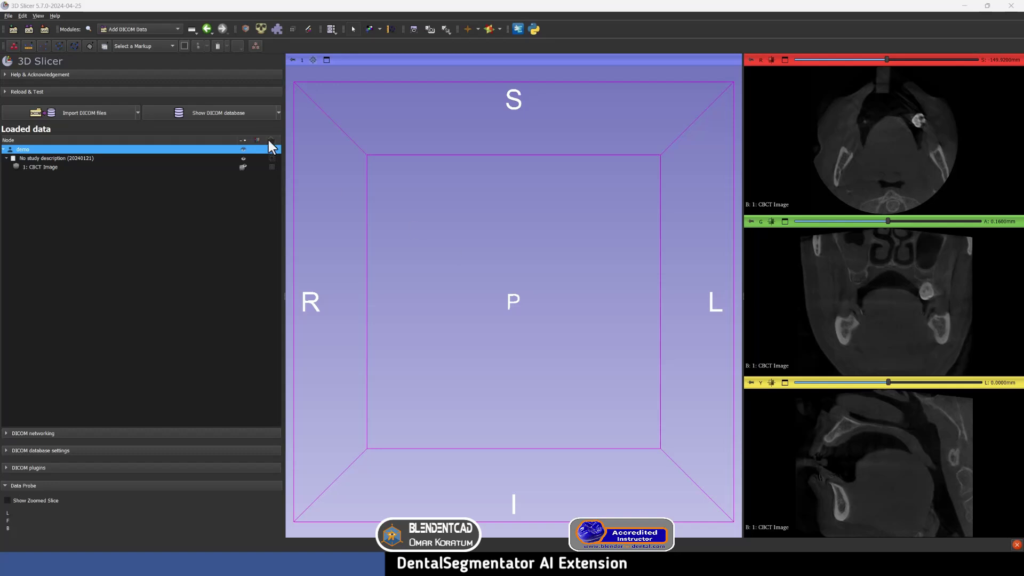
# Step: Switch to the DentalSegmentator module by searching 'dent' in the module finder
pyautogui.click(89, 27)
pyautogui.write('dent')
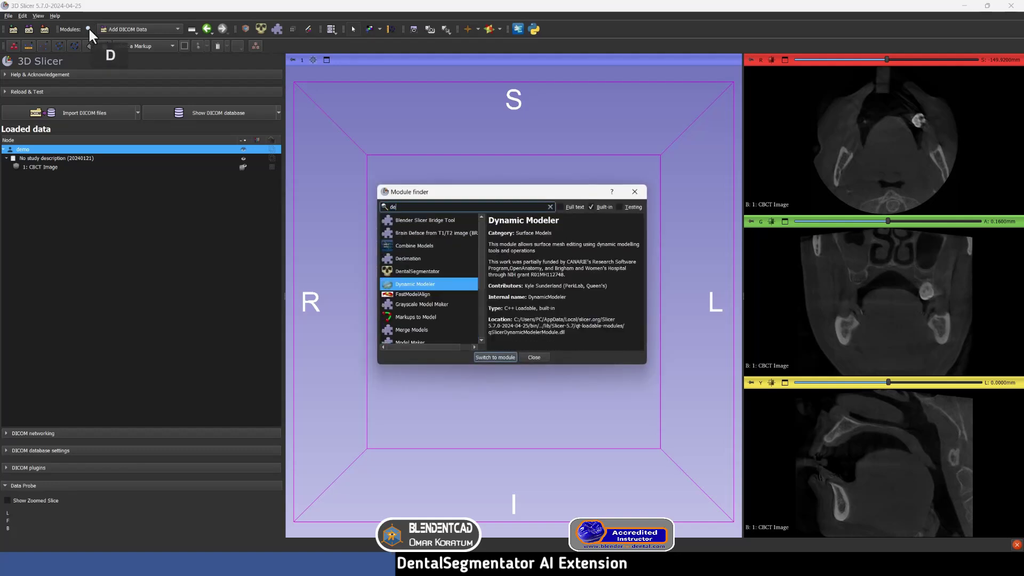
pyautogui.click(502, 357)
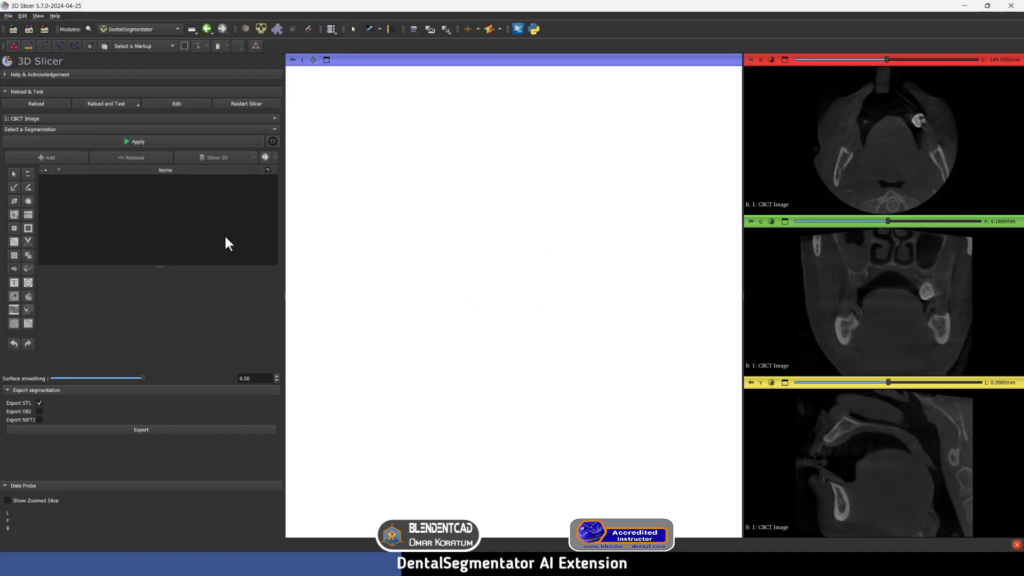
# Step: Run DentalSegmentator on the CBCT Image and rotate the 3D skull to a frontal view
pyautogui.click(131, 142)
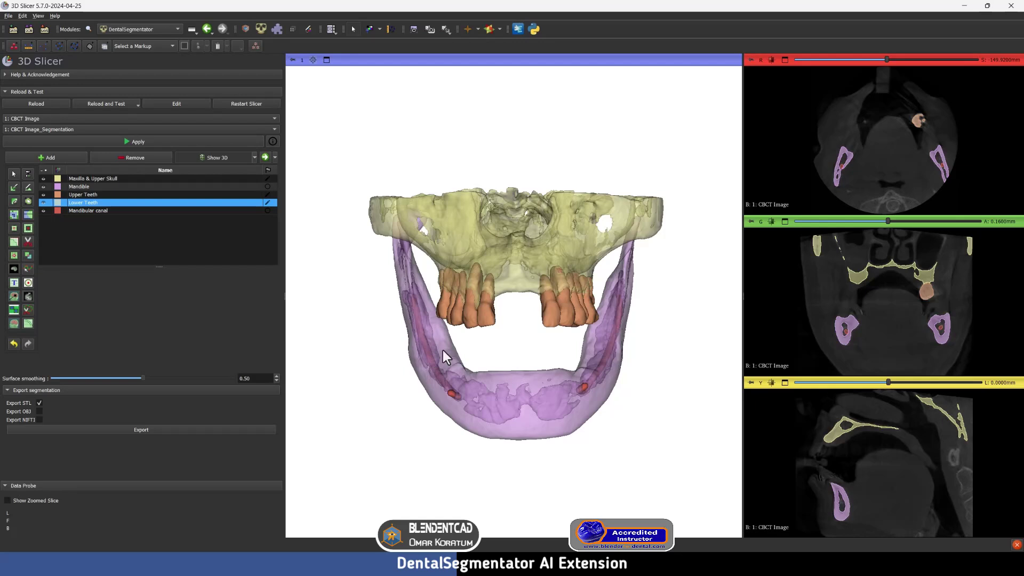
pyautogui.moveTo(537, 390); pyautogui.dragTo(401, 319)
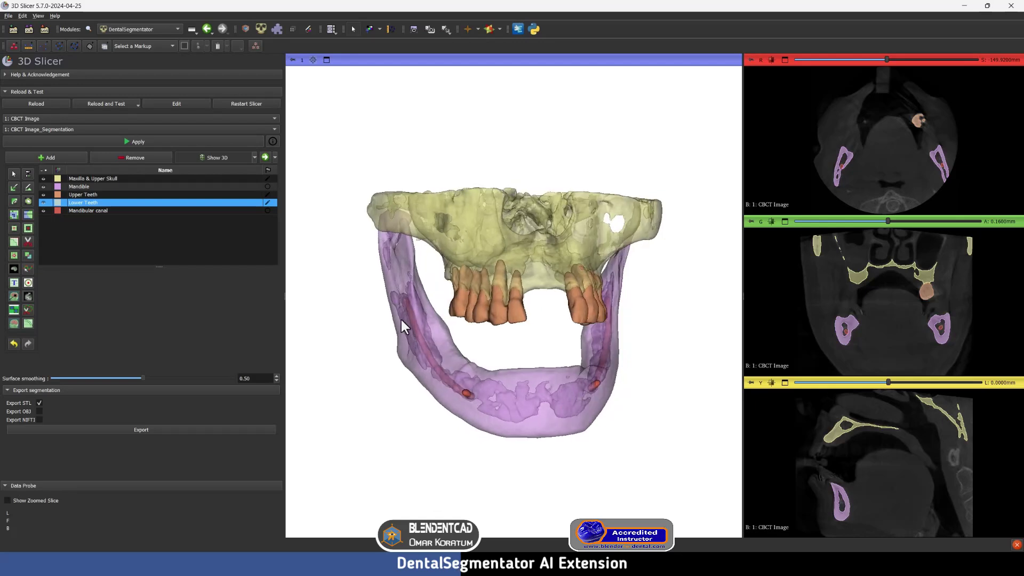
pyautogui.moveTo(598, 385); pyautogui.dragTo(606, 352)
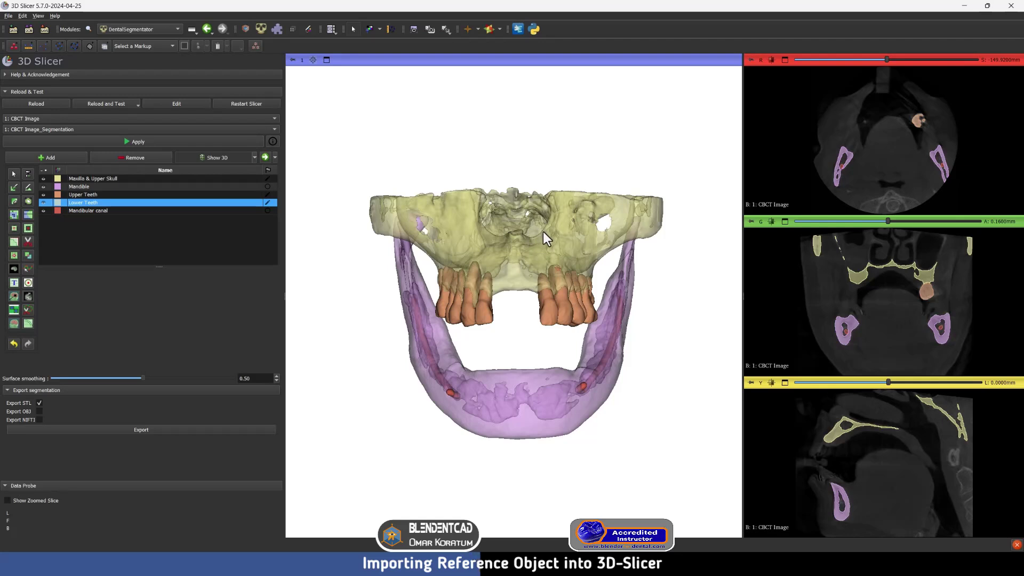
# Step: Load cubecenter.stl as a Model via Add Data, then zoom out to see the reference planes
pyautogui.click(12, 27)
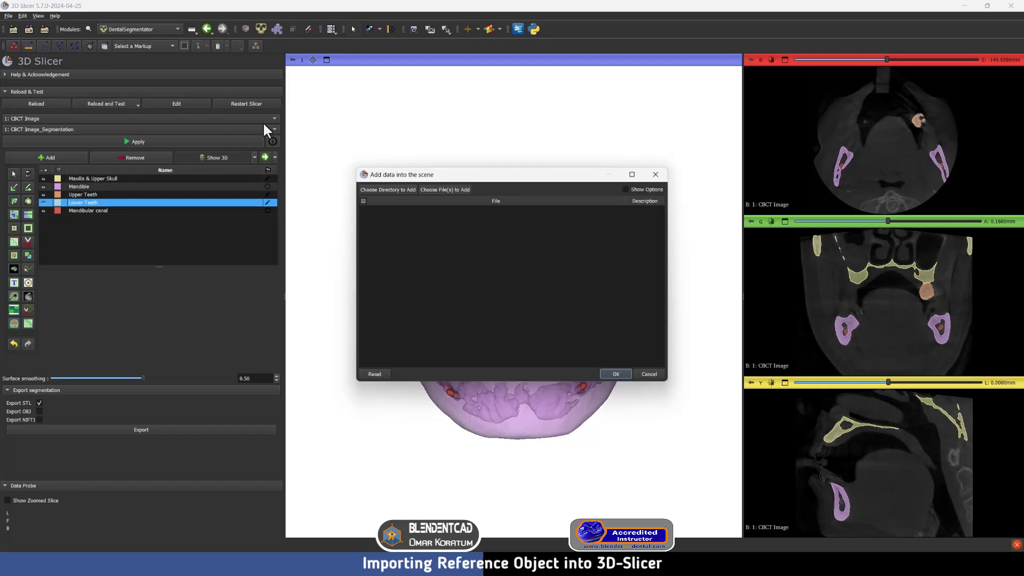
pyautogui.click(446, 191)
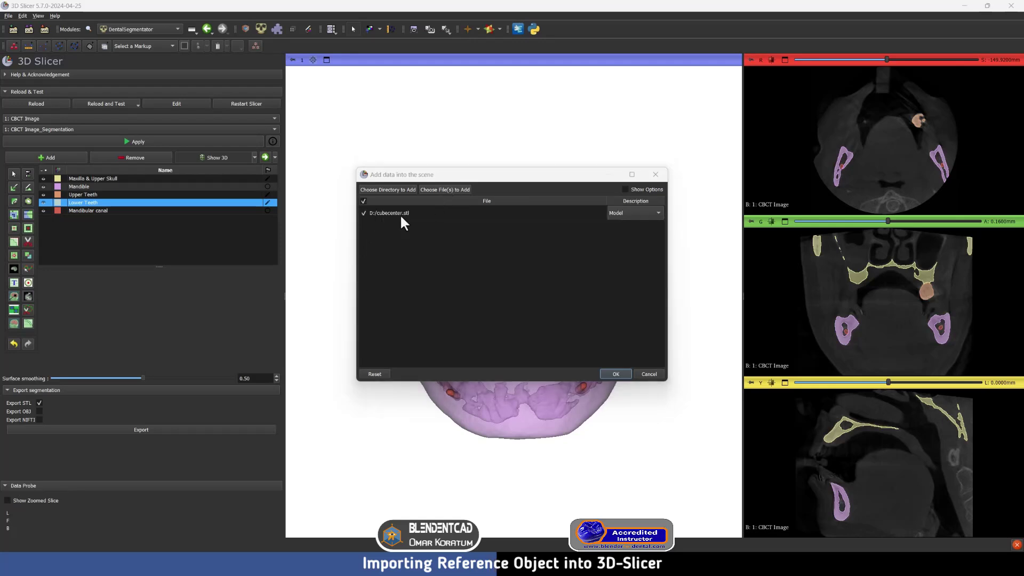
pyautogui.click(630, 213)
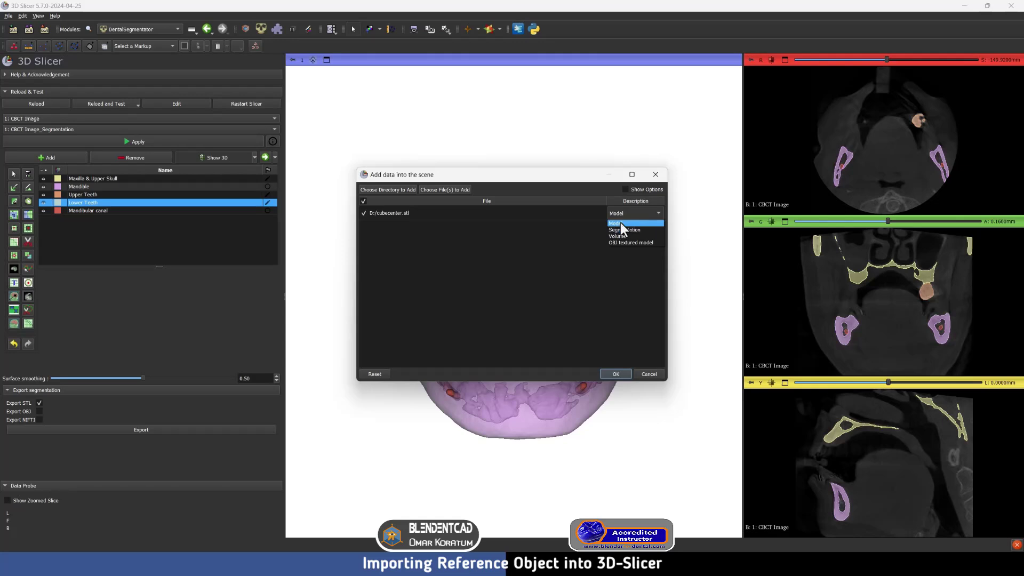
pyautogui.click(620, 222)
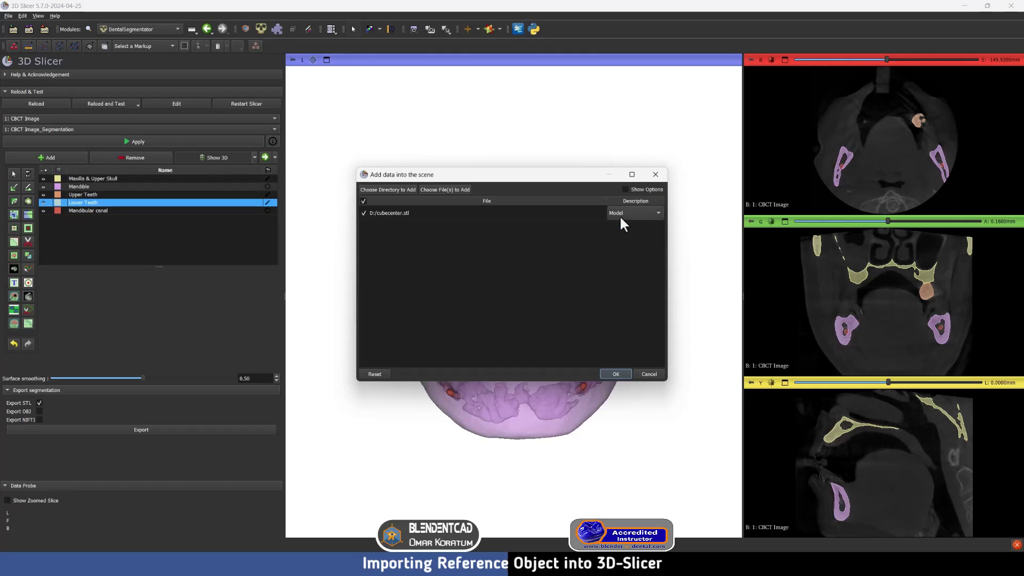
pyautogui.click(615, 374)
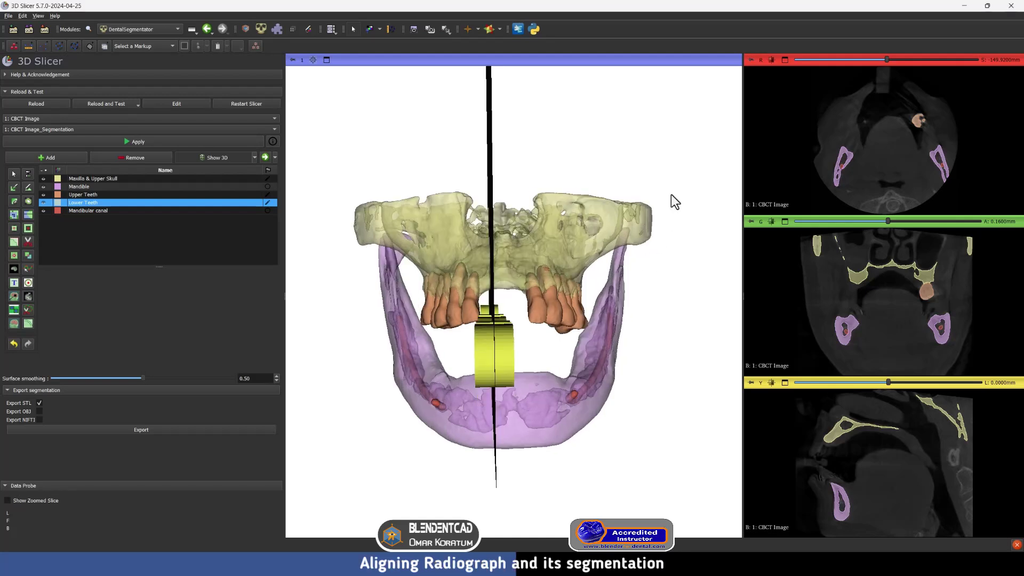
pyautogui.scroll(-5, 614, 203)
pyautogui.moveTo(613, 203); pyautogui.dragTo(629, 260)
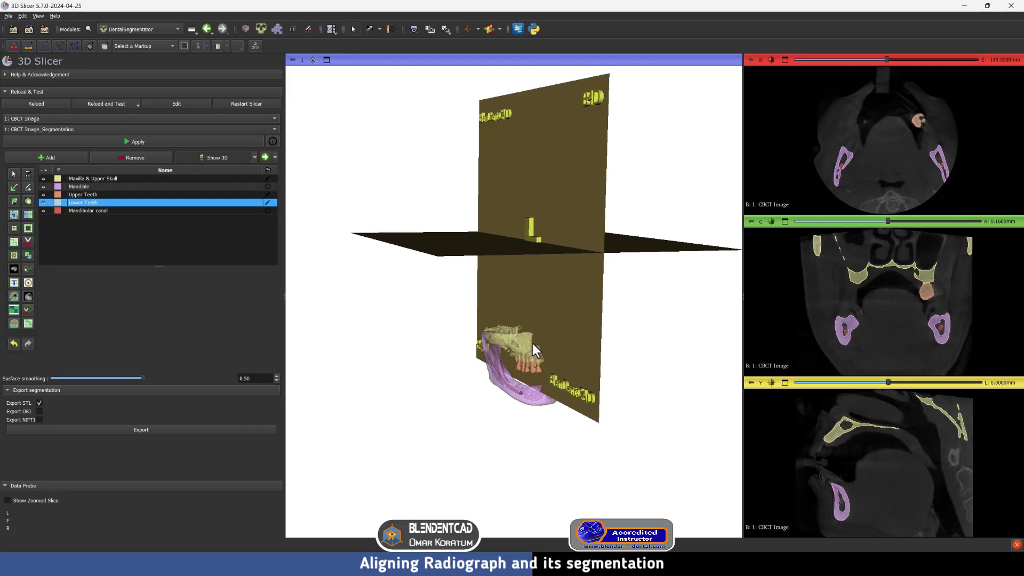
# Step: In the Transforms module, create a new linear transform (LinearTransform_2) as the active transform
pyautogui.click(137, 31)
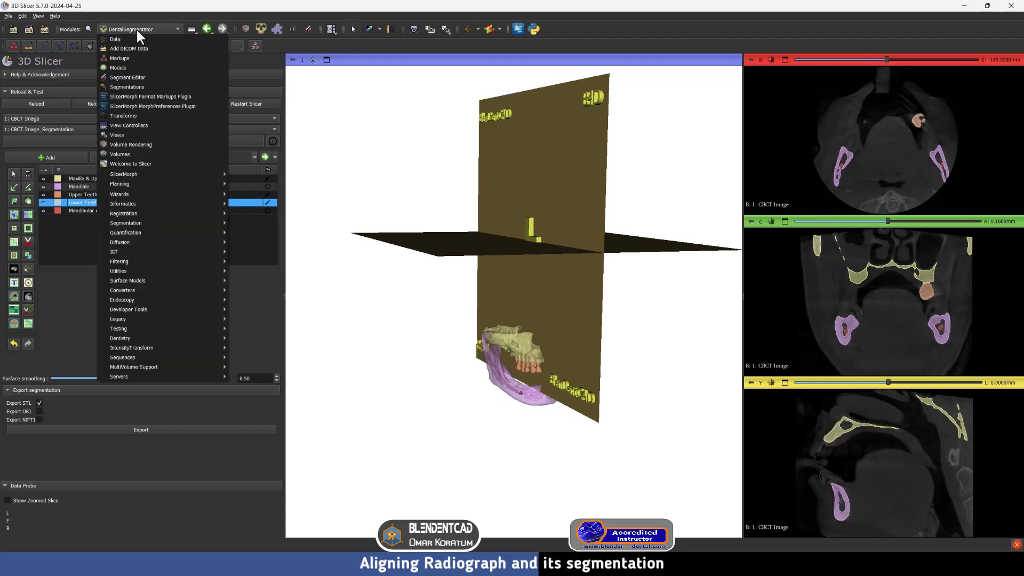
pyautogui.click(136, 115)
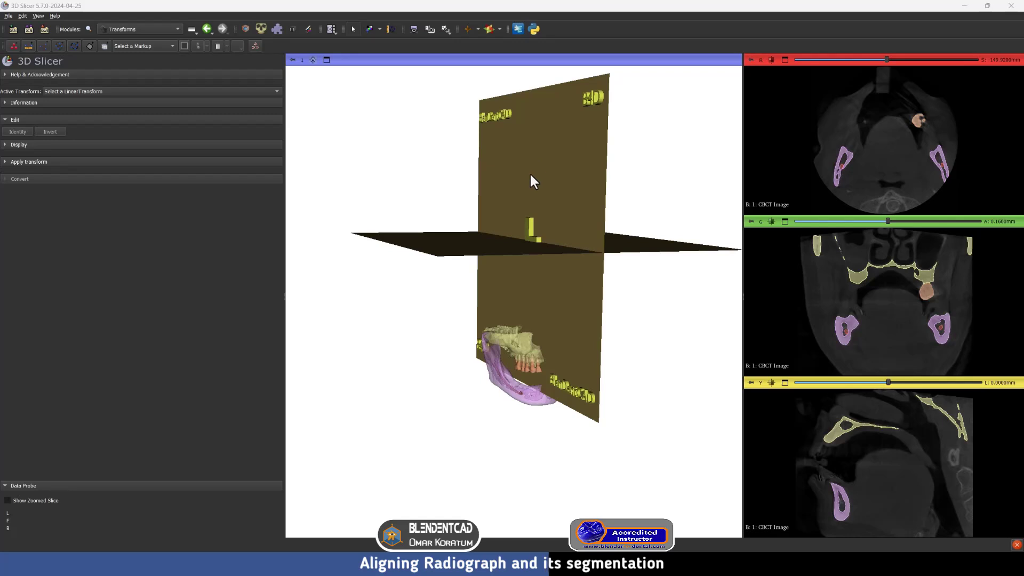
pyautogui.click(56, 91)
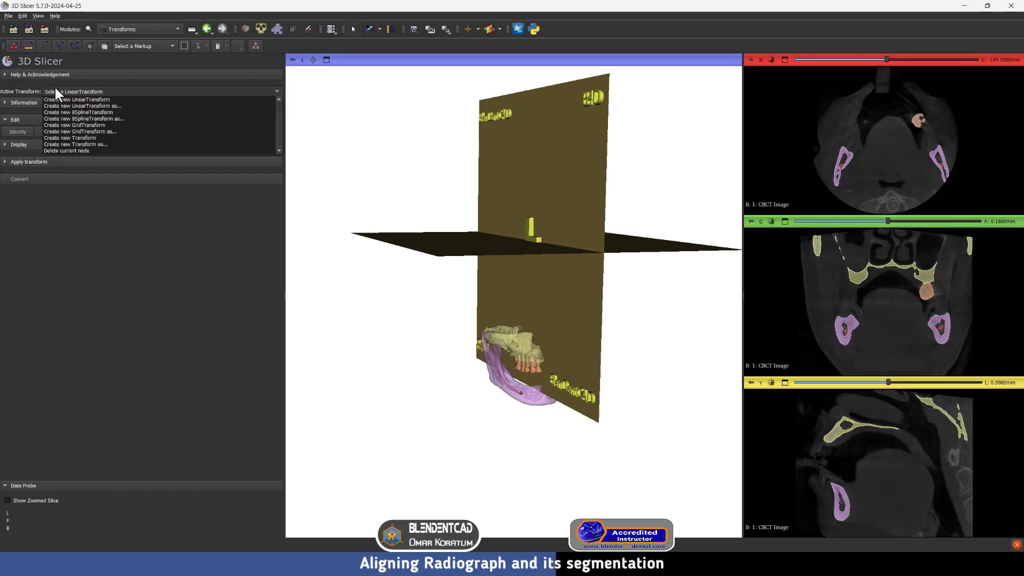
pyautogui.click(81, 99)
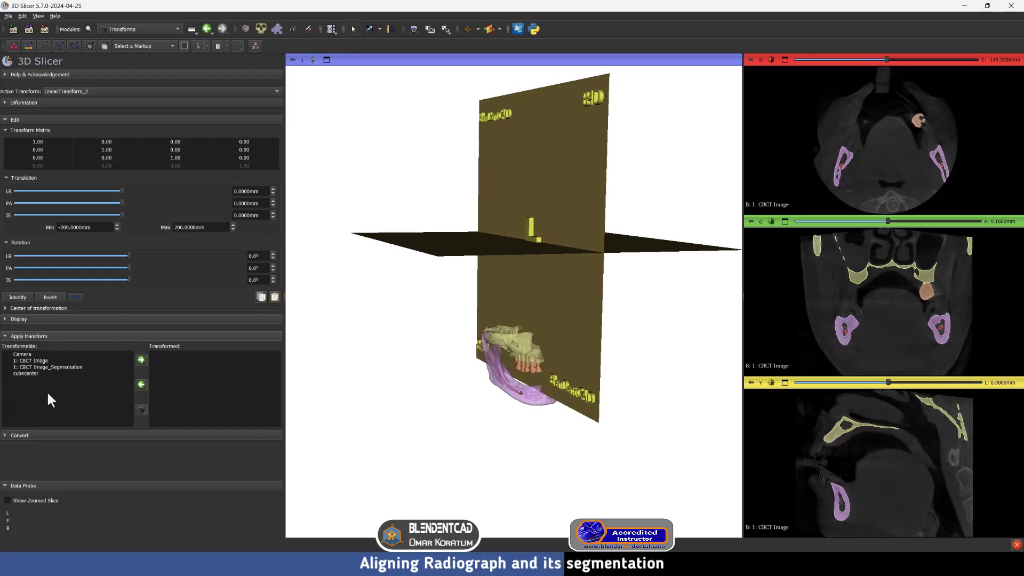
# Step: Place CBCT Image and CBCT Image_Segmentation under LinearTransform_2
pyautogui.click(37, 362)
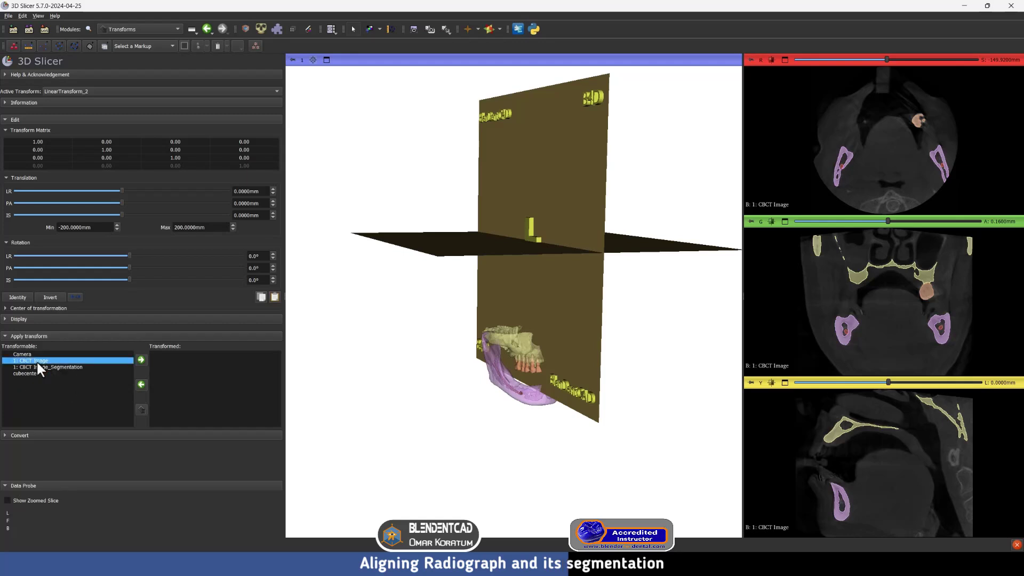
pyautogui.click(141, 361)
pyautogui.click(66, 360)
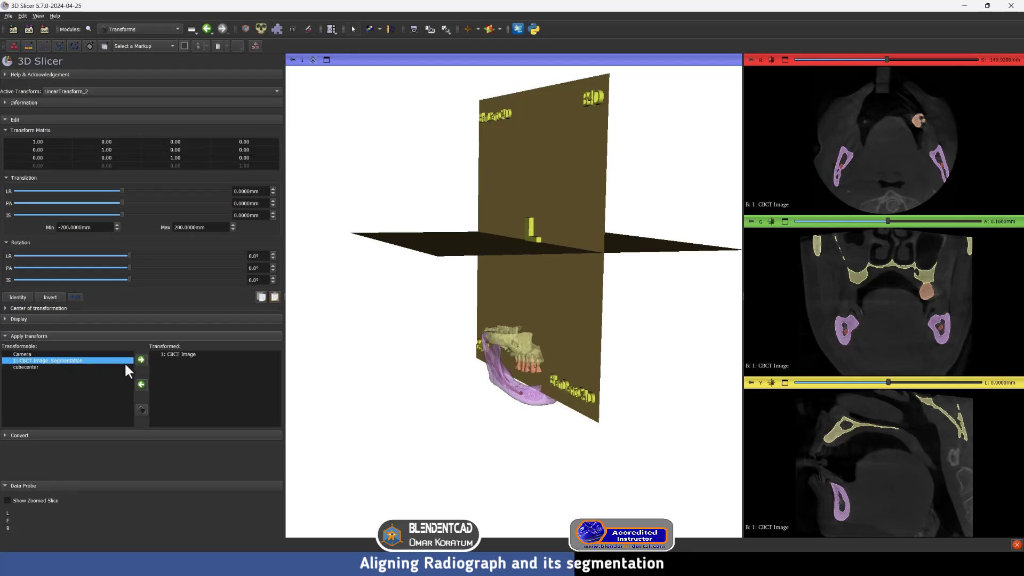
pyautogui.click(140, 361)
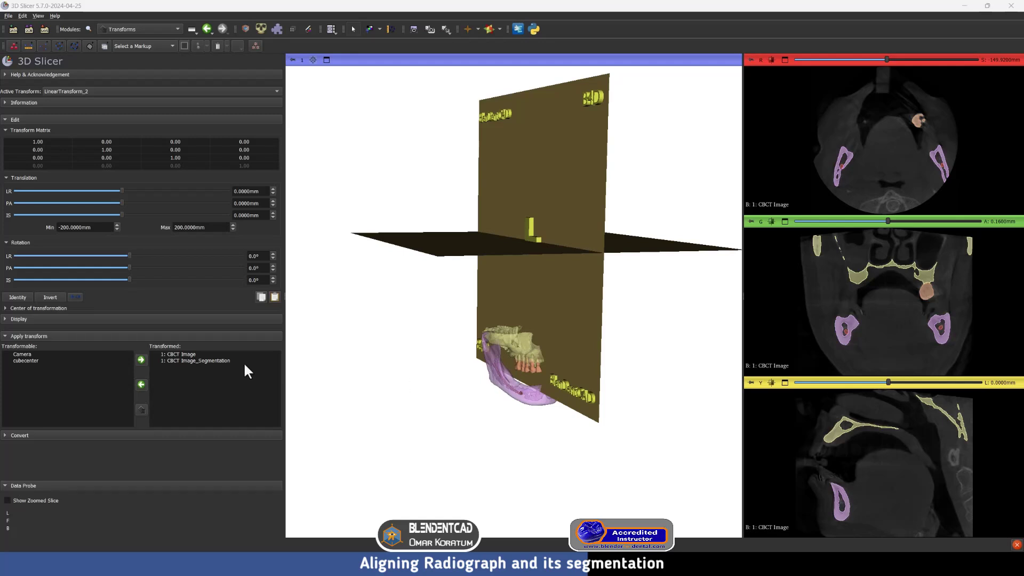
# Step: Show the transform's interaction handles and drag the volume upward, nudging it left-right
pyautogui.click(7, 319)
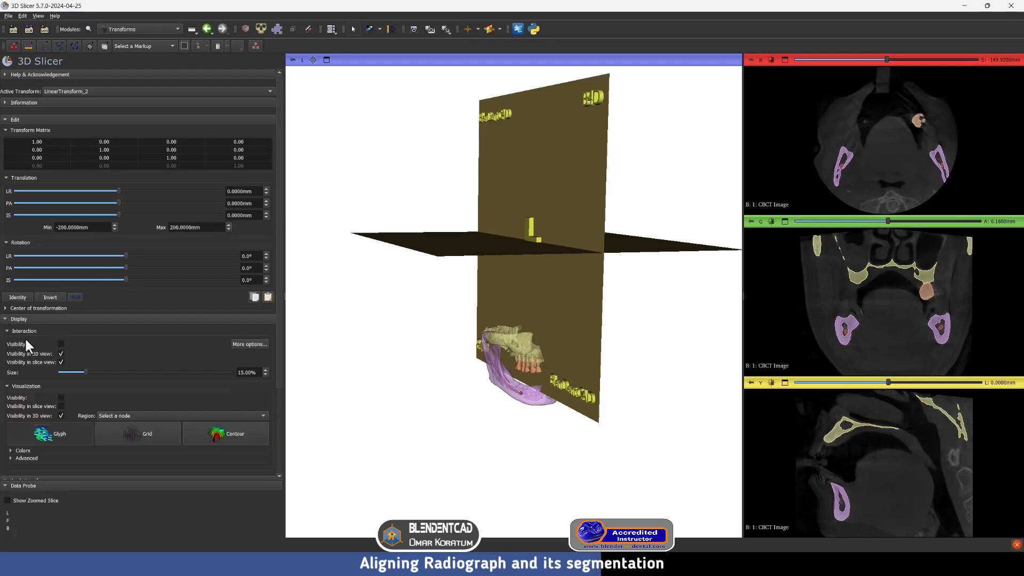
pyautogui.click(61, 344)
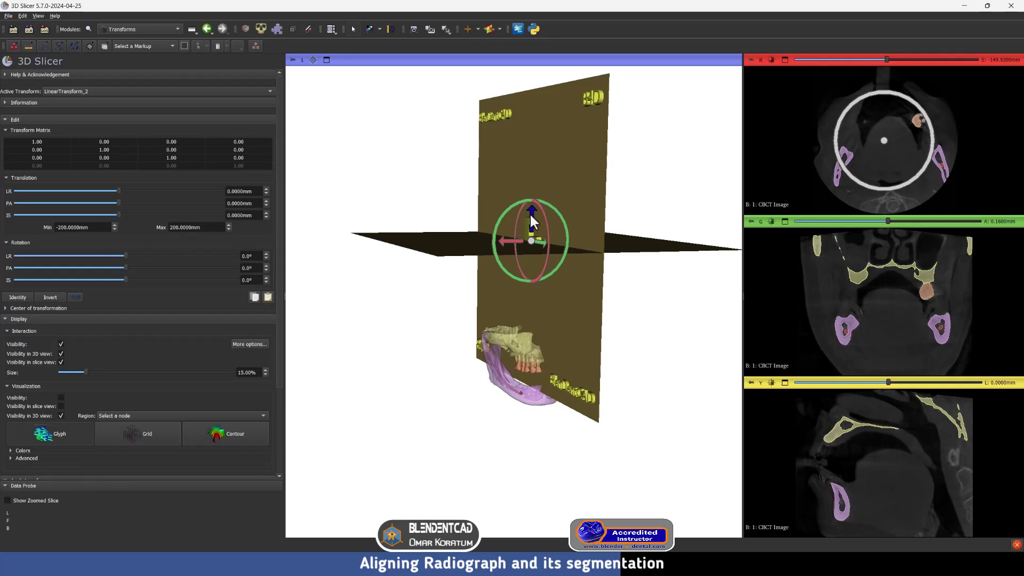
pyautogui.moveTo(533, 216); pyautogui.dragTo(538, 81)
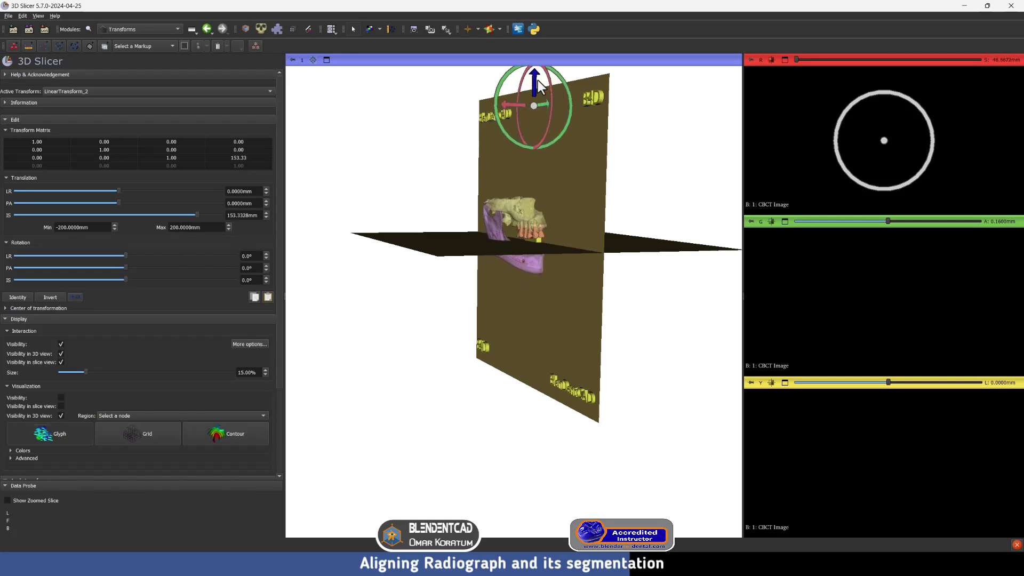
pyautogui.scroll(3, 631, 197)
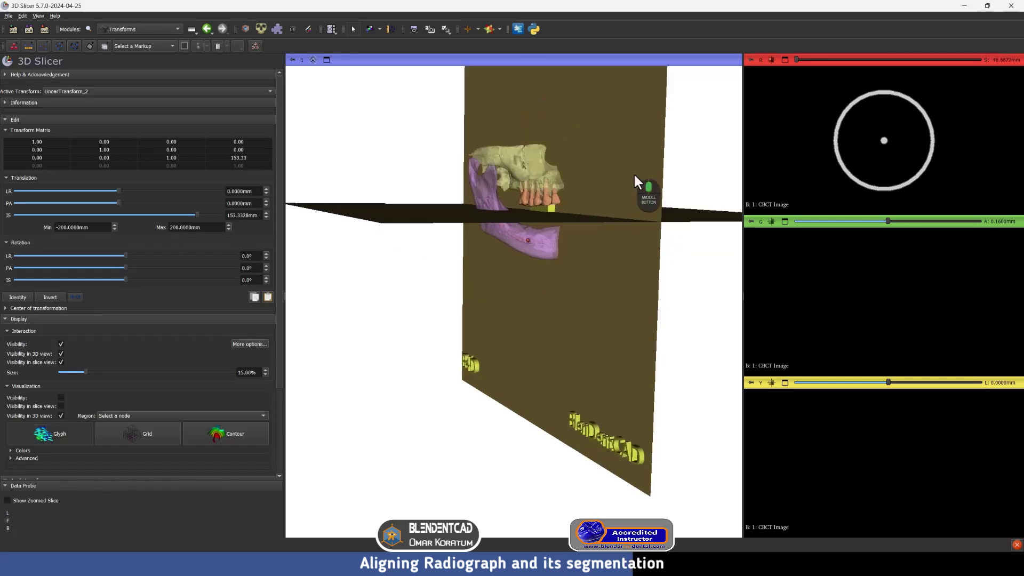
pyautogui.moveTo(634, 173); pyautogui.dragTo(589, 260)
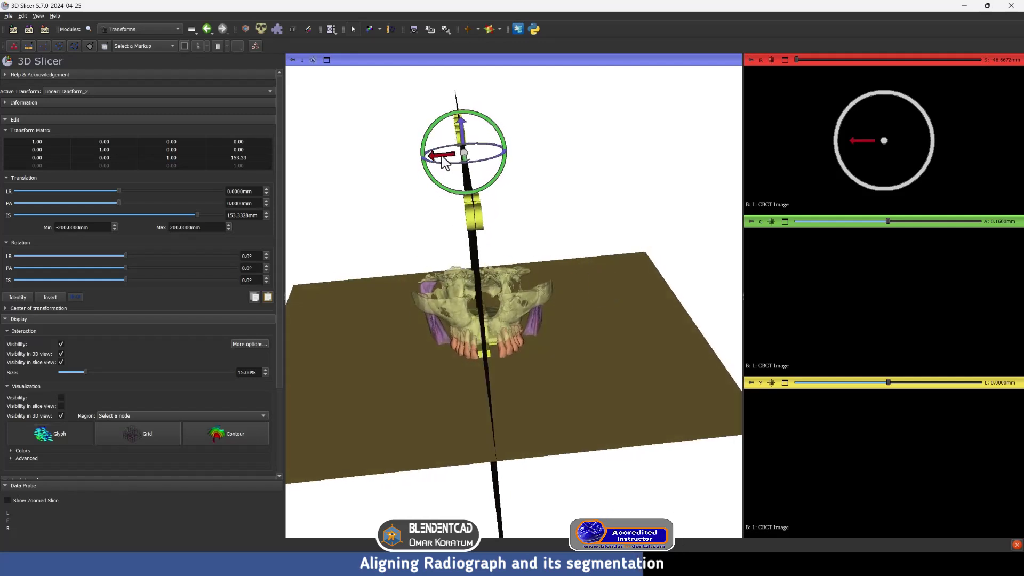
pyautogui.moveTo(442, 160); pyautogui.dragTo(435, 164)
# Step: Shift the skull further left-right, rotate it slightly axially, and tilt it forward or back
pyautogui.moveTo(562, 230); pyautogui.dragTo(598, 362)
pyautogui.moveTo(601, 289); pyautogui.dragTo(464, 144)
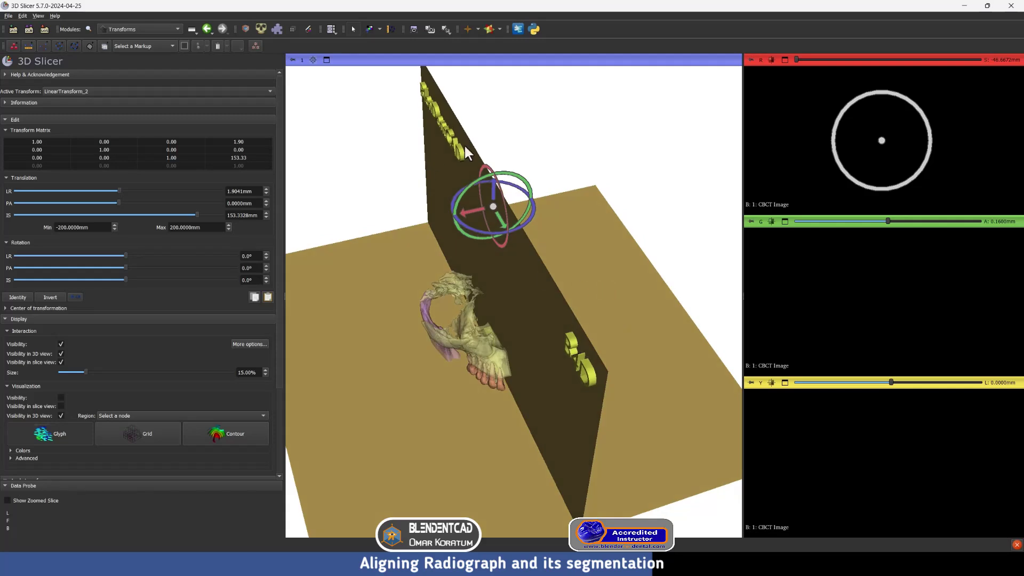
pyautogui.moveTo(618, 317); pyautogui.dragTo(531, 403)
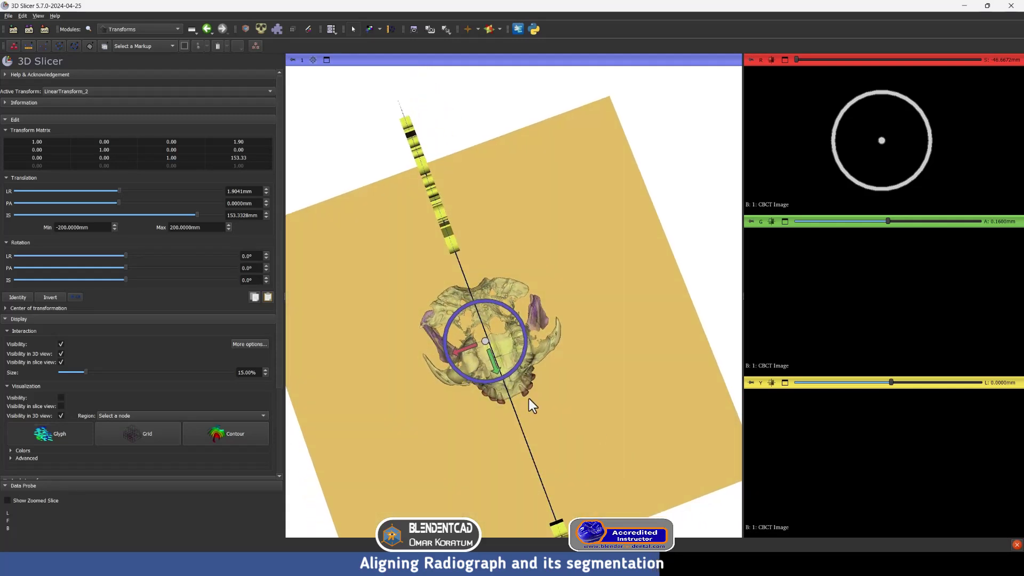
pyautogui.moveTo(459, 354); pyautogui.dragTo(466, 360)
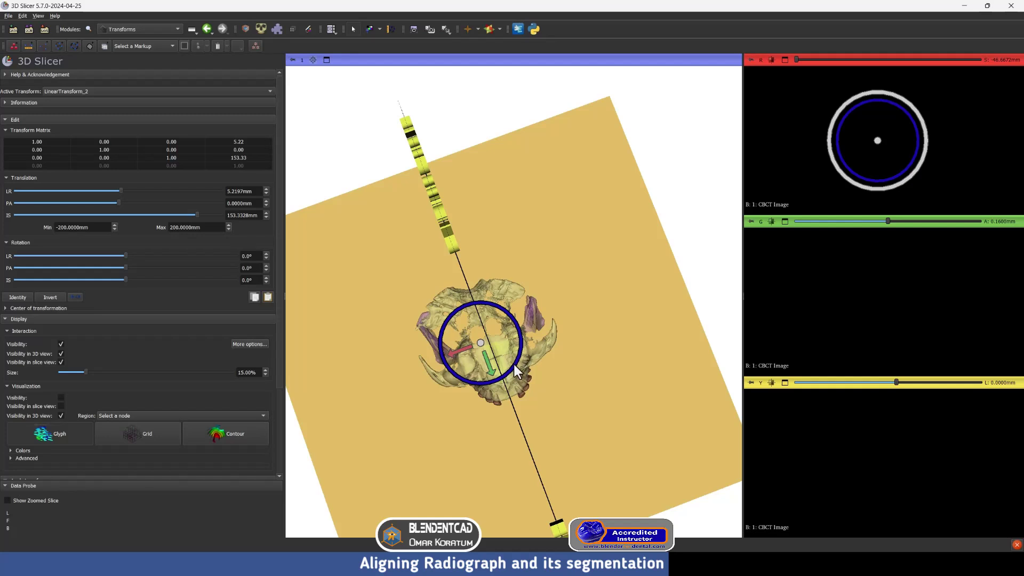
pyautogui.moveTo(515, 366); pyautogui.dragTo(539, 256)
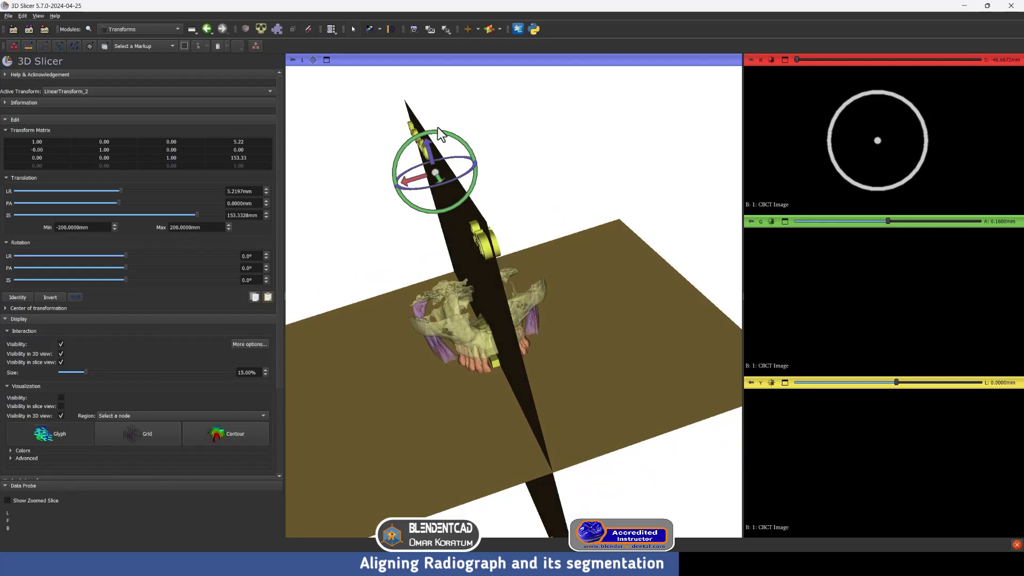
pyautogui.moveTo(439, 136); pyautogui.dragTo(438, 137)
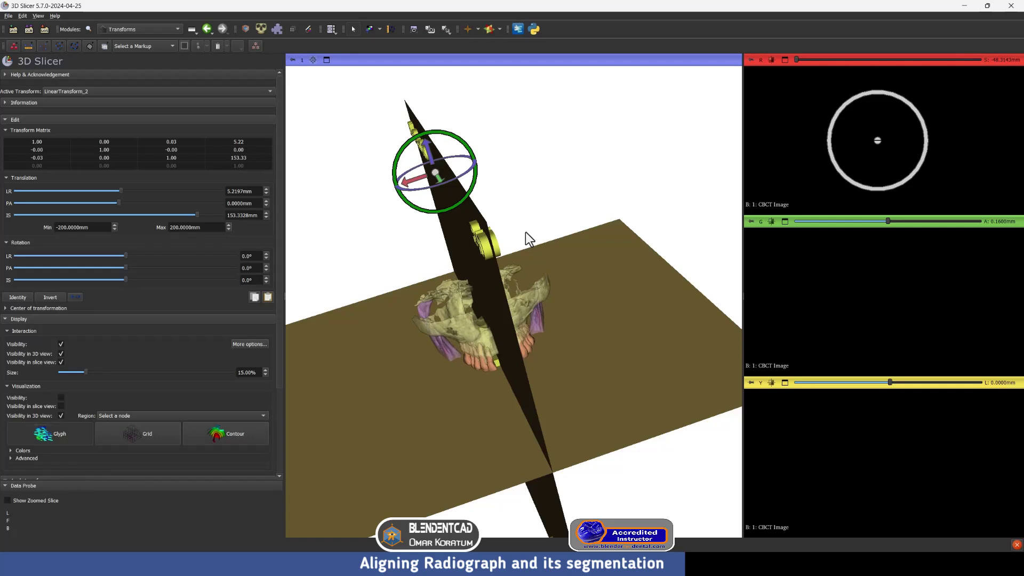
pyautogui.moveTo(527, 234); pyautogui.dragTo(646, 224)
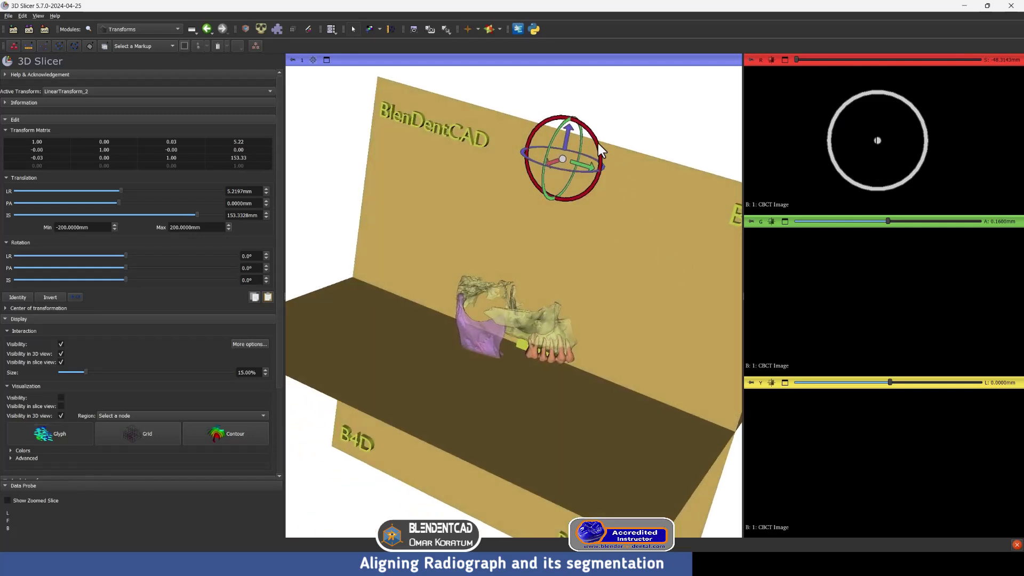
pyautogui.moveTo(597, 143); pyautogui.dragTo(629, 279)
# Step: From the front view, fine-tune the left-right position, ending near LR 8.30, PA 18.70, IS 161.16 mm
pyautogui.press('KP_1')
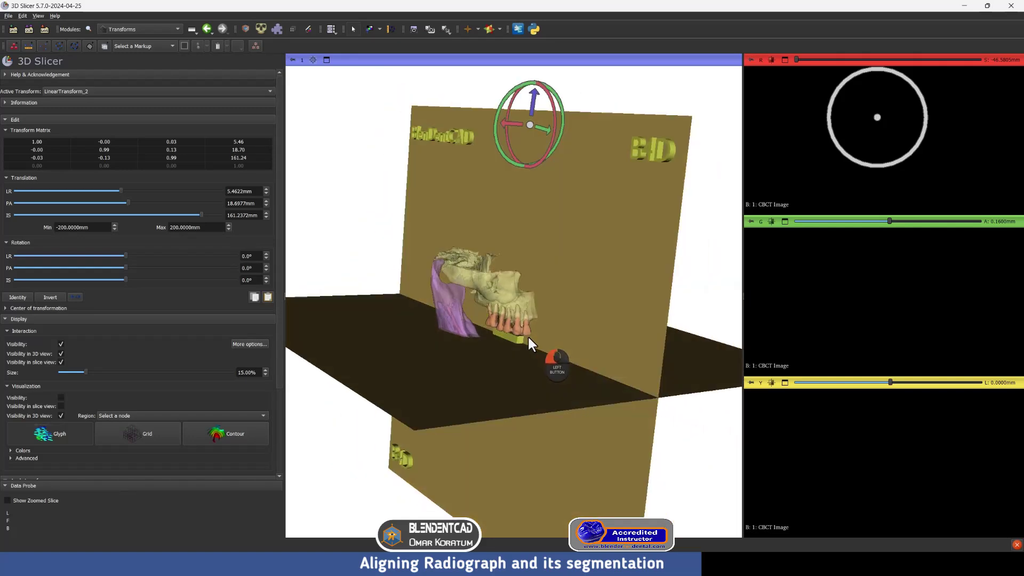
pyautogui.moveTo(448, 121); pyautogui.dragTo(458, 119)
pyautogui.moveTo(533, 160); pyautogui.dragTo(548, 305)
pyautogui.moveTo(455, 350); pyautogui.dragTo(559, 291)
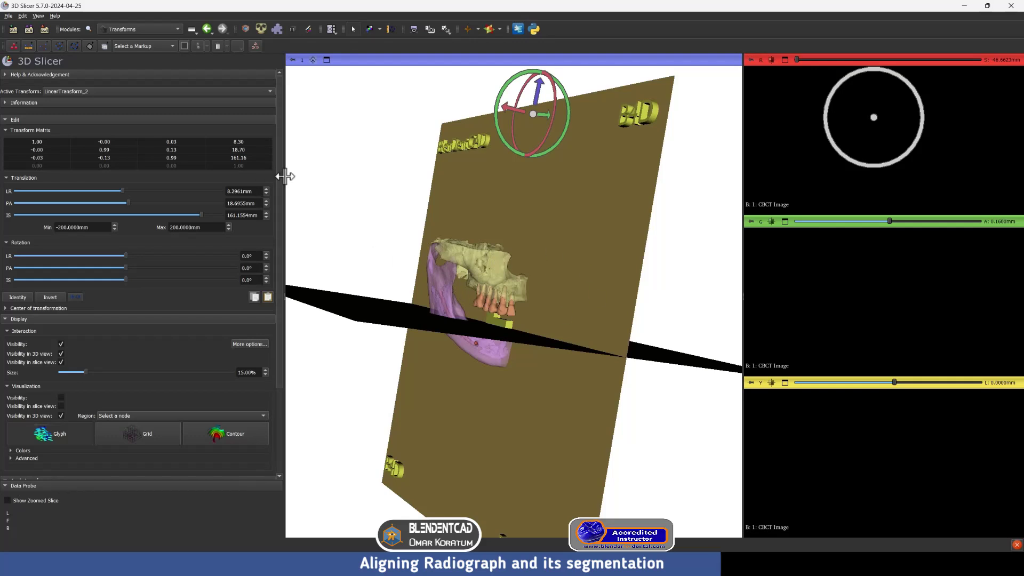
# Step: Remove CBCT Image and its segmentation from LinearTransform_2, check alignment, and hide the transform handles
pyautogui.scroll(-5, 281, 174)
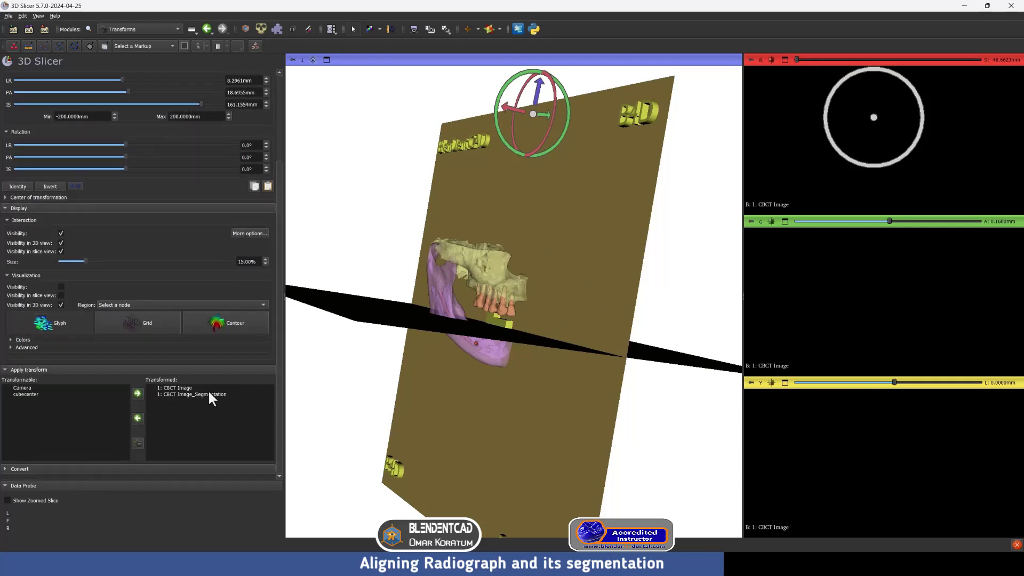
pyautogui.click(182, 389)
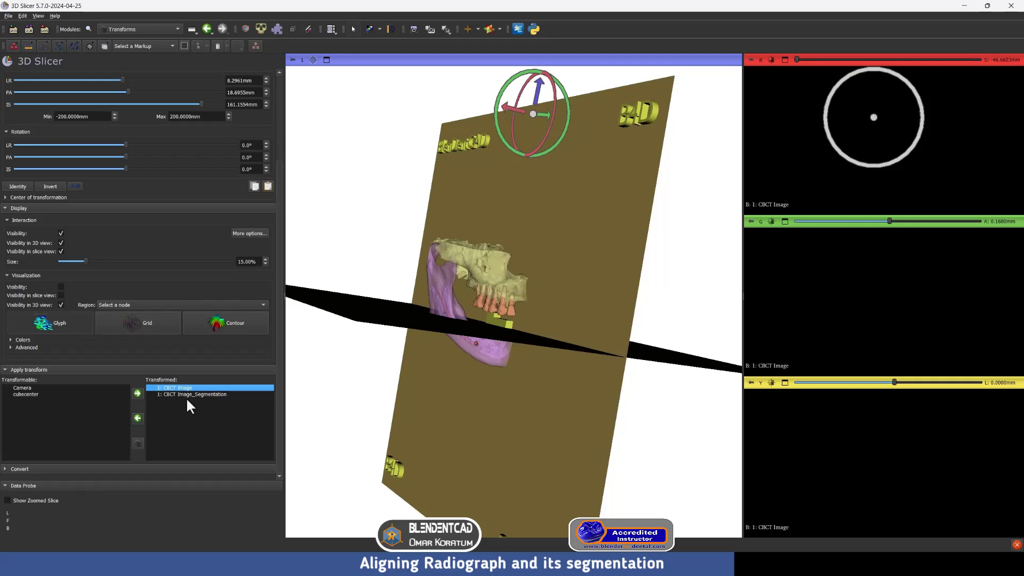
pyautogui.keyDown('shift'); pyautogui.click(196, 395); pyautogui.keyUp('shift')
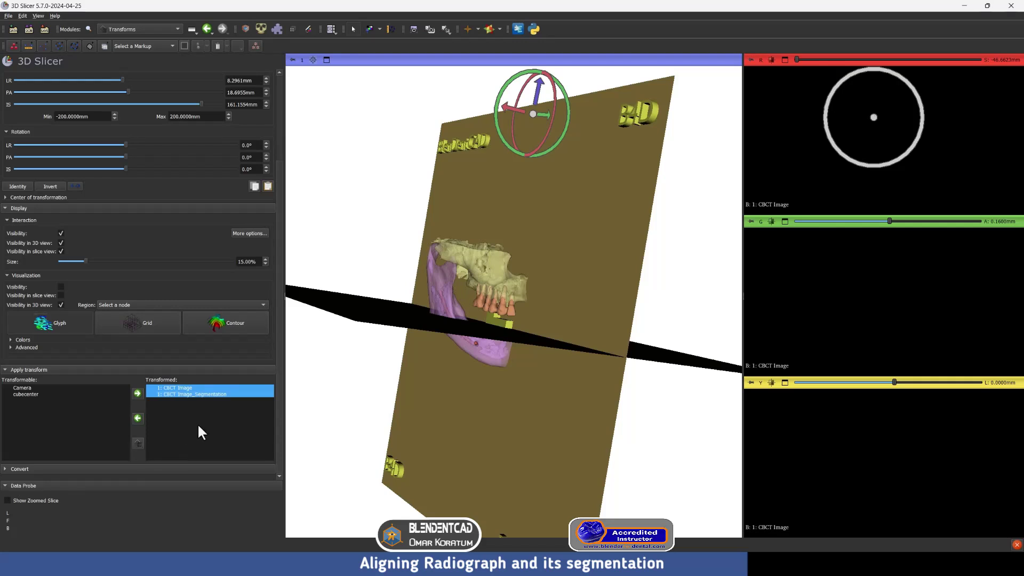
pyautogui.click(137, 418)
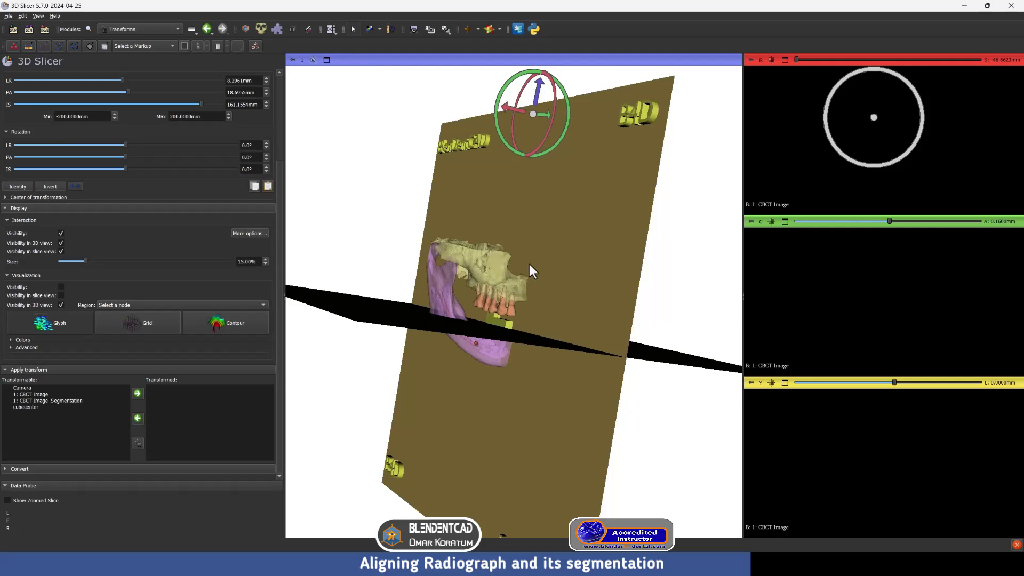
pyautogui.moveTo(564, 328); pyautogui.dragTo(498, 325)
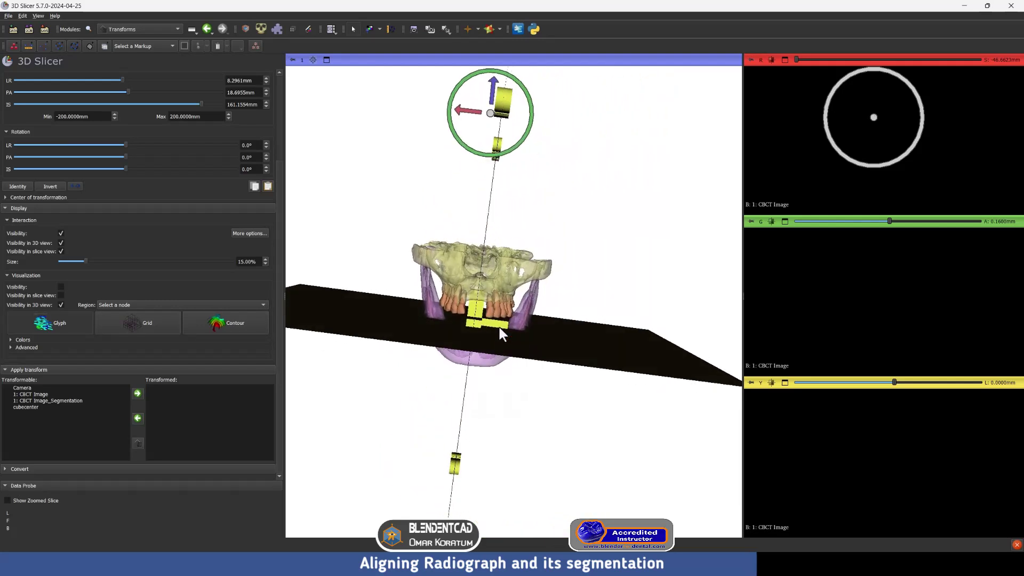
pyautogui.moveTo(507, 276); pyautogui.dragTo(524, 158)
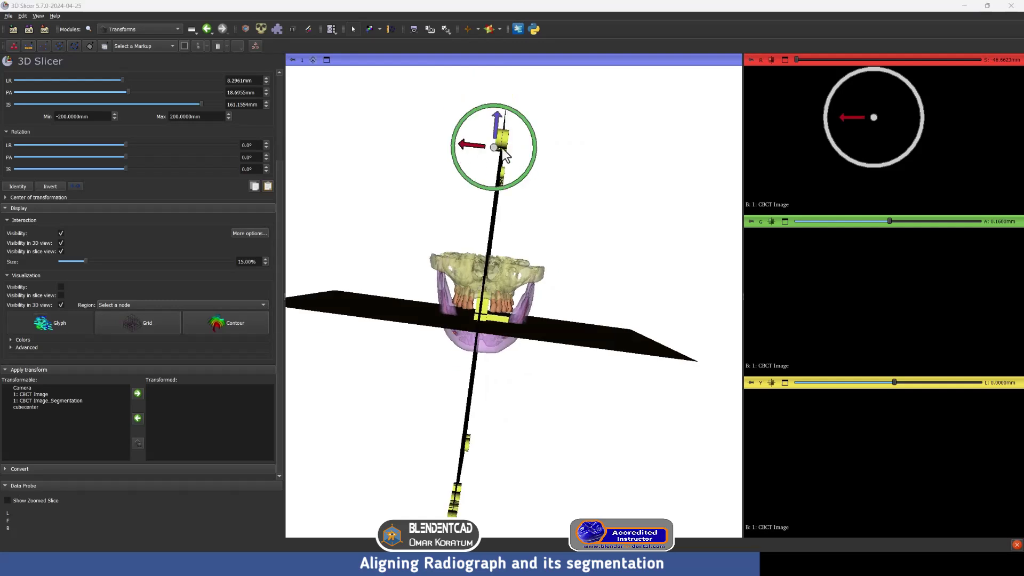
pyautogui.click(61, 234)
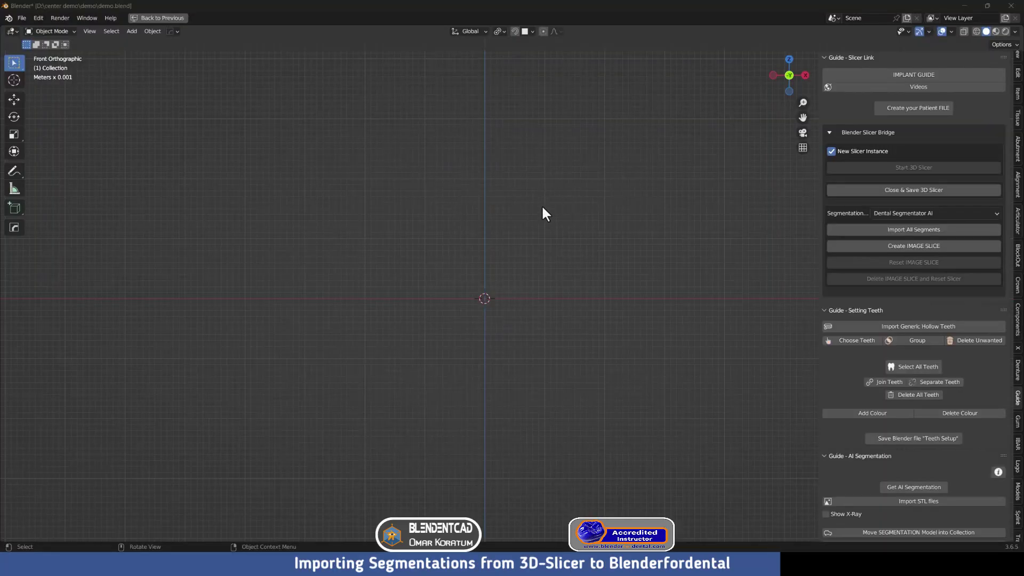
# Step: Import all Dental Segmentator AI segments into Blender: skull, jaws, teeth and mandibular canal
pyautogui.click(896, 212)
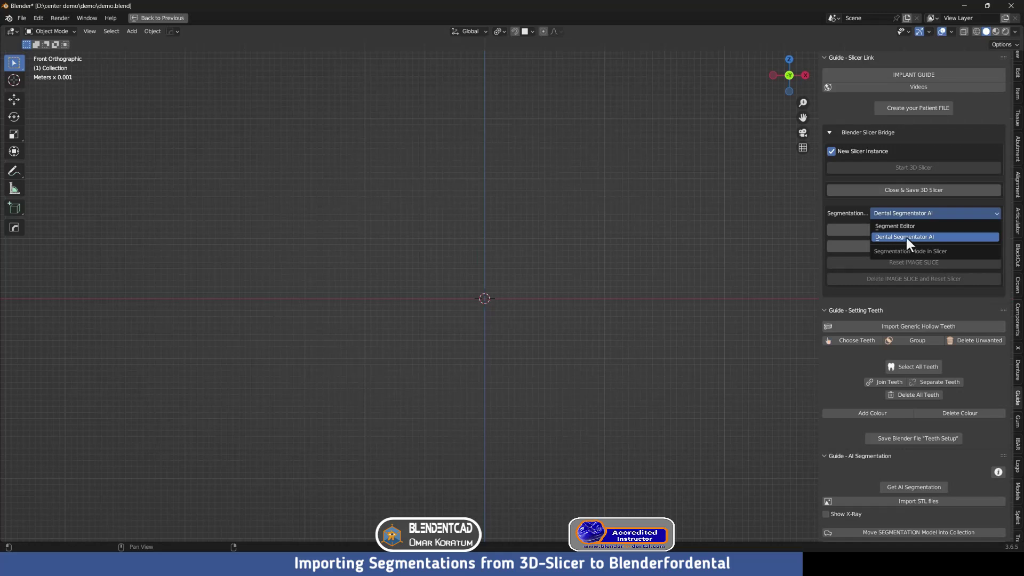
pyautogui.click(905, 235)
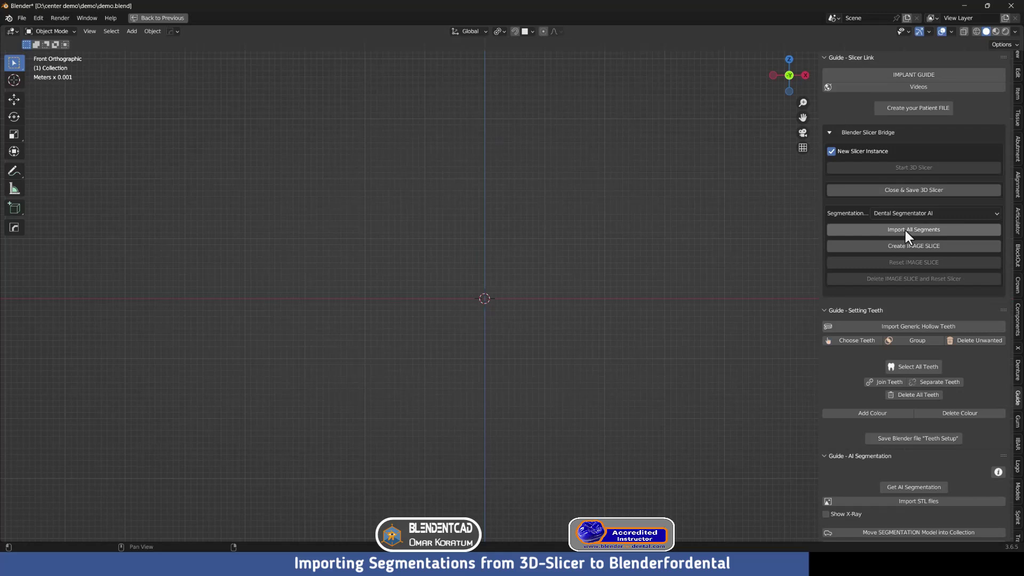
pyautogui.click(904, 230)
pyautogui.moveTo(645, 306); pyautogui.dragTo(671, 307, button='middle')
pyautogui.moveTo(546, 402); pyautogui.dragTo(454, 383, button='middle')
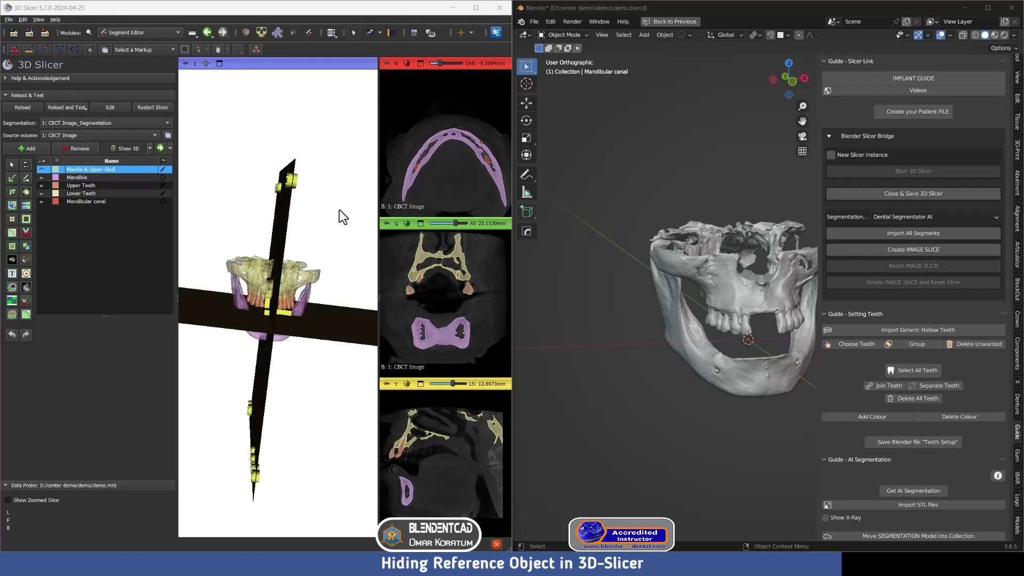
# Step: Rotate the 3D view to show the olive cubecenter reference planes and bring up the modules list
pyautogui.moveTo(339, 210); pyautogui.dragTo(346, 235)
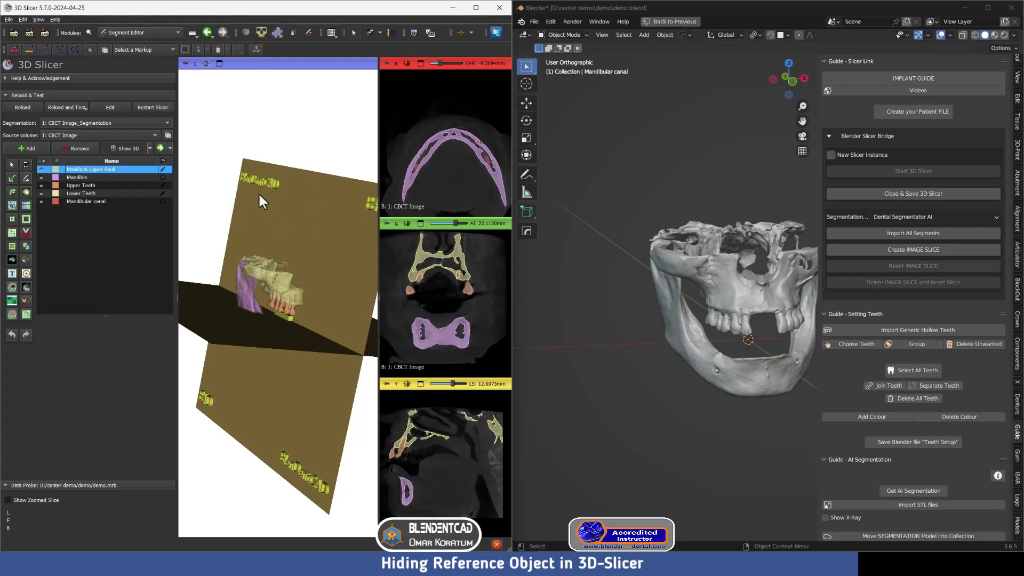
pyautogui.click(145, 33)
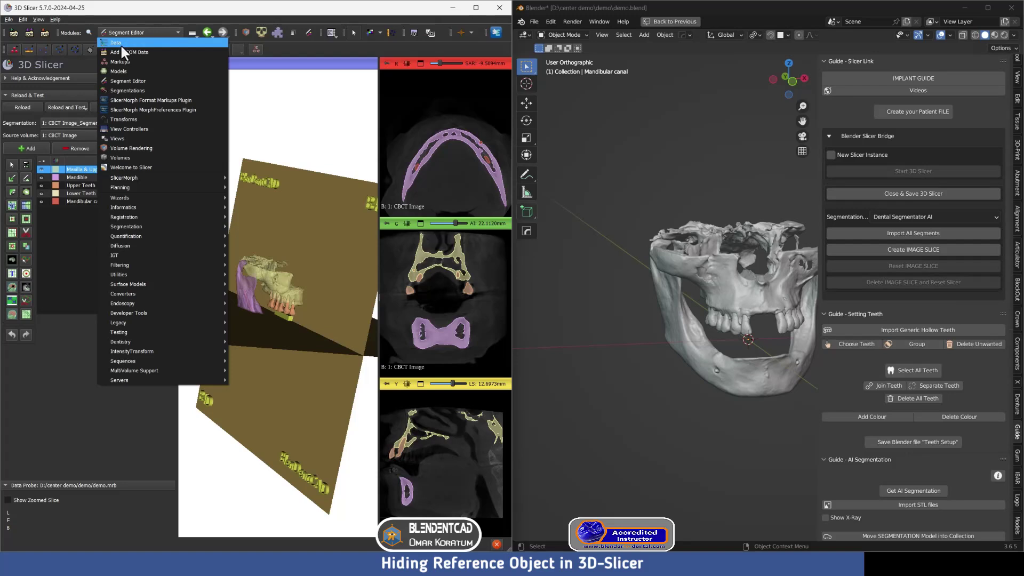
# Step: Hide the cubecenter reference object from the Data module, leaving only the skull segmentation visible
pyautogui.click(127, 43)
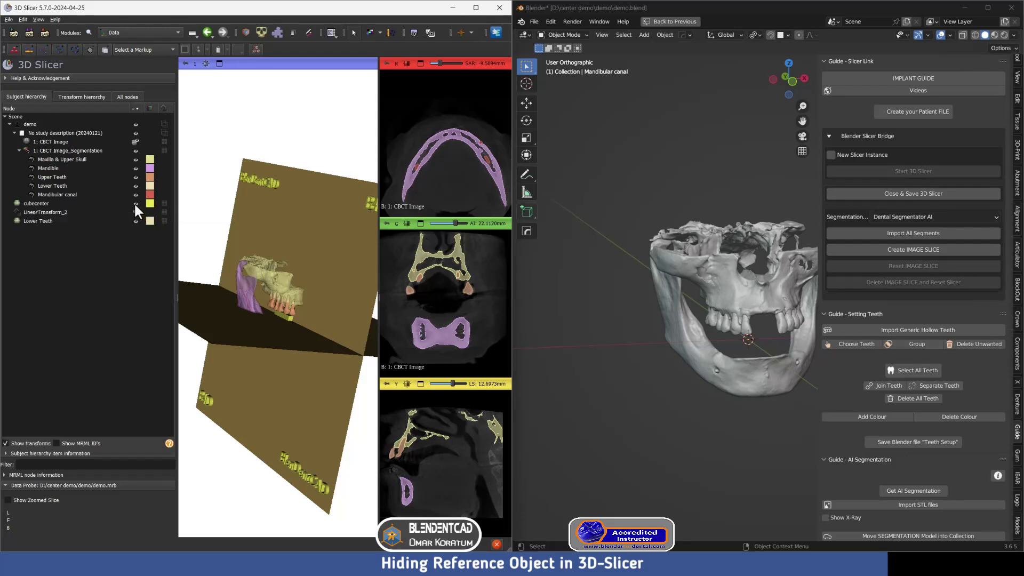
pyautogui.click(135, 203)
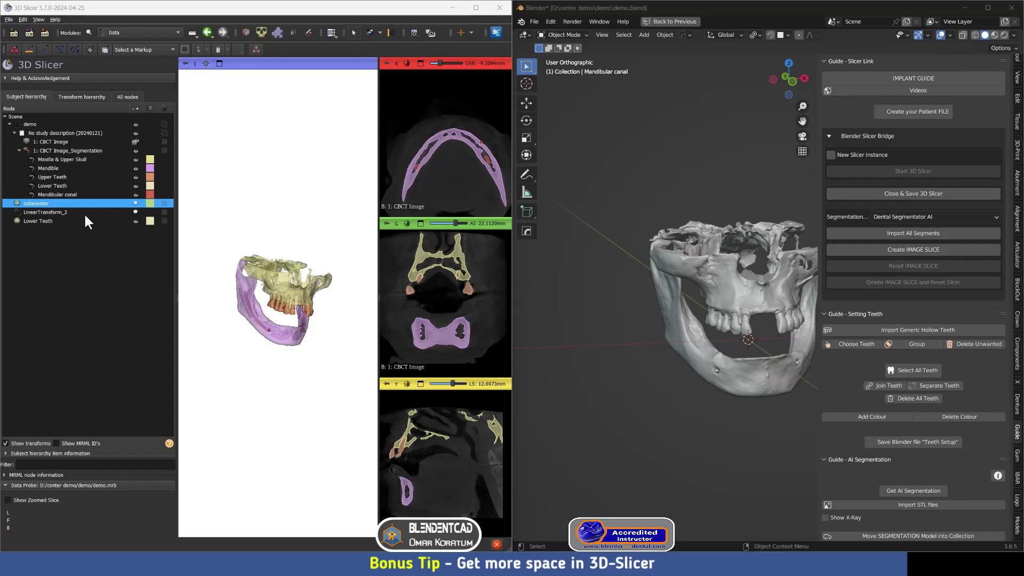
# Step: Uncheck Show Module Panel under View > Appearance so the views fill the window
pyautogui.click(37, 18)
pyautogui.moveTo(80, 46)
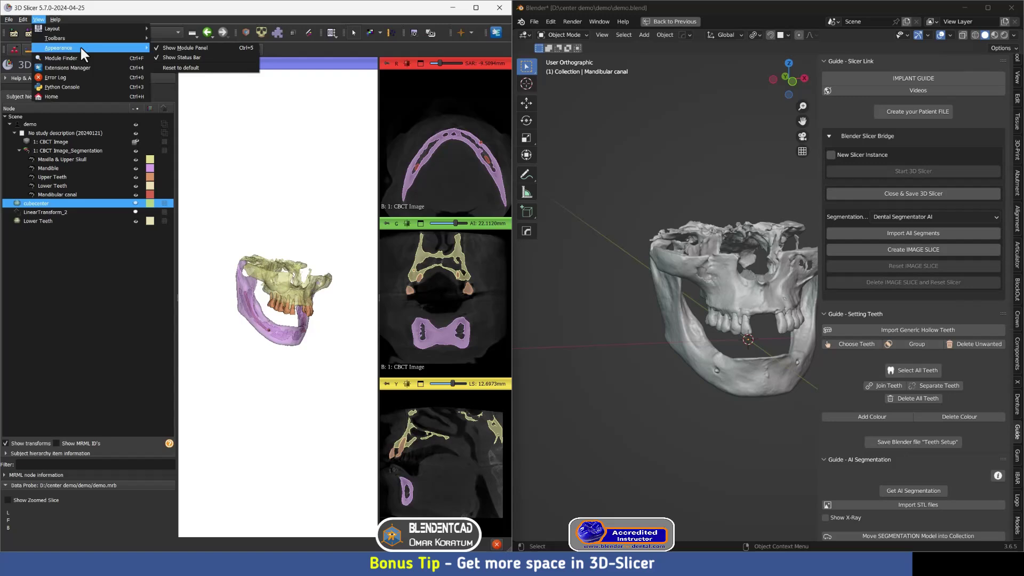
pyautogui.click(182, 47)
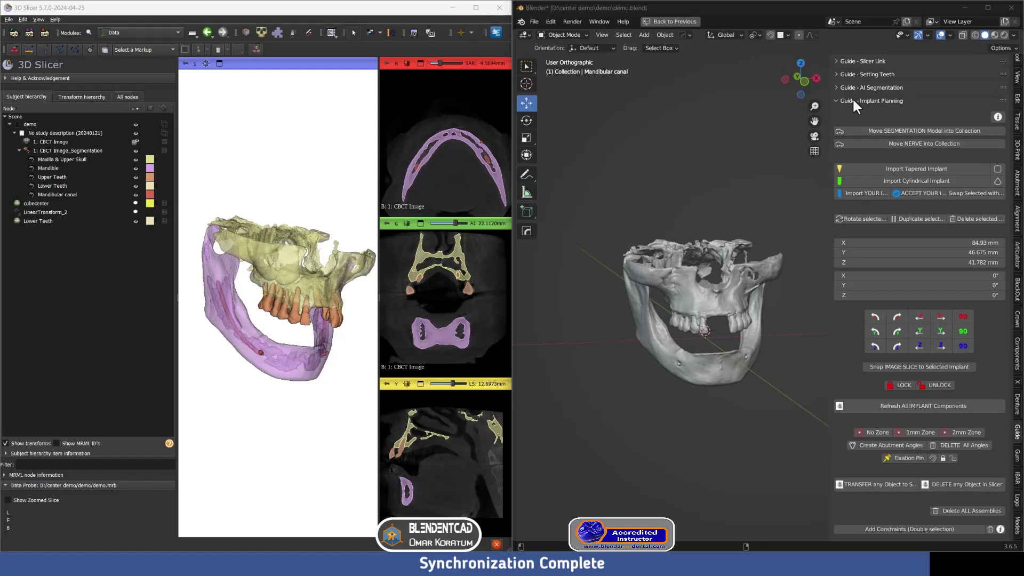
# Step: Import a tapered implant with cylinder, sleeve and zone into the jaw gap
pyautogui.click(908, 168)
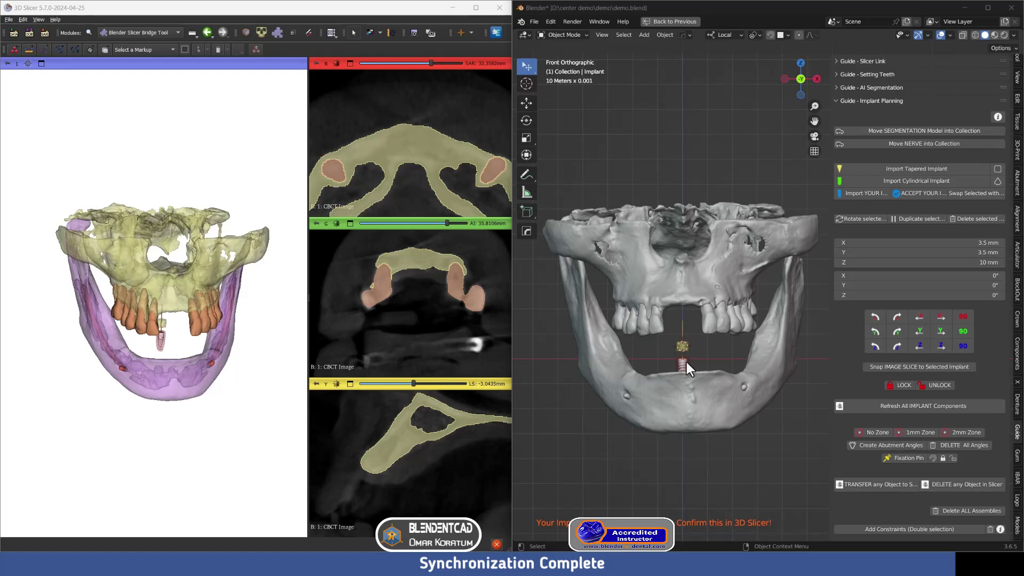
# Step: Shift the implant along its local X and flip it 180° around X
pyautogui.press('g')
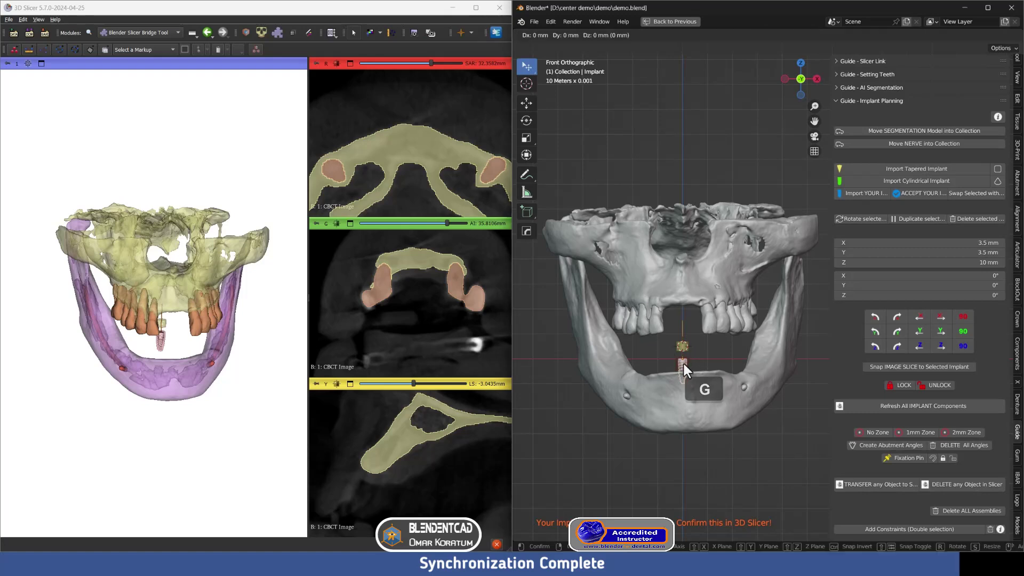
pyautogui.press('x')
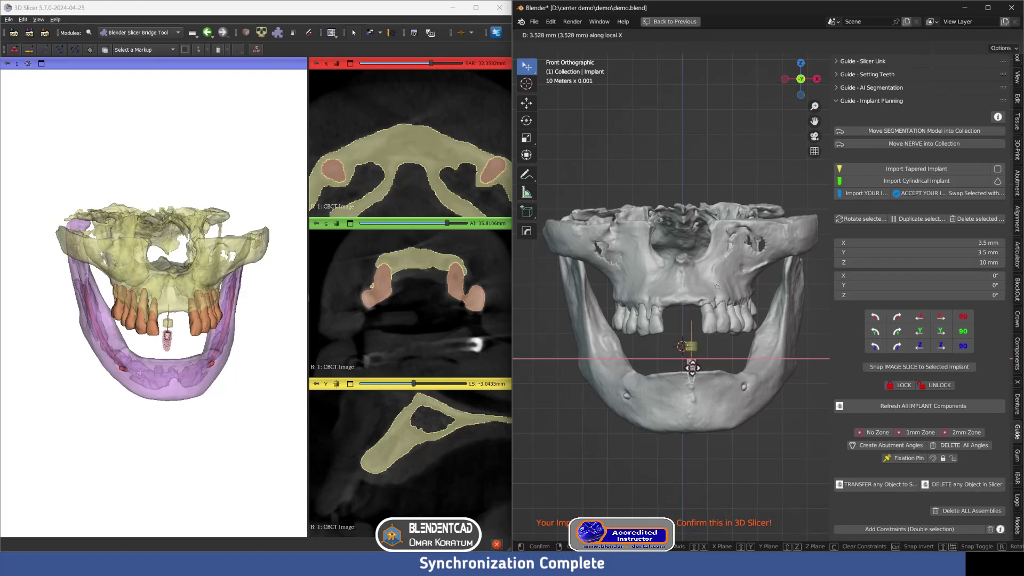
pyautogui.click(693, 368)
pyautogui.write('rx')
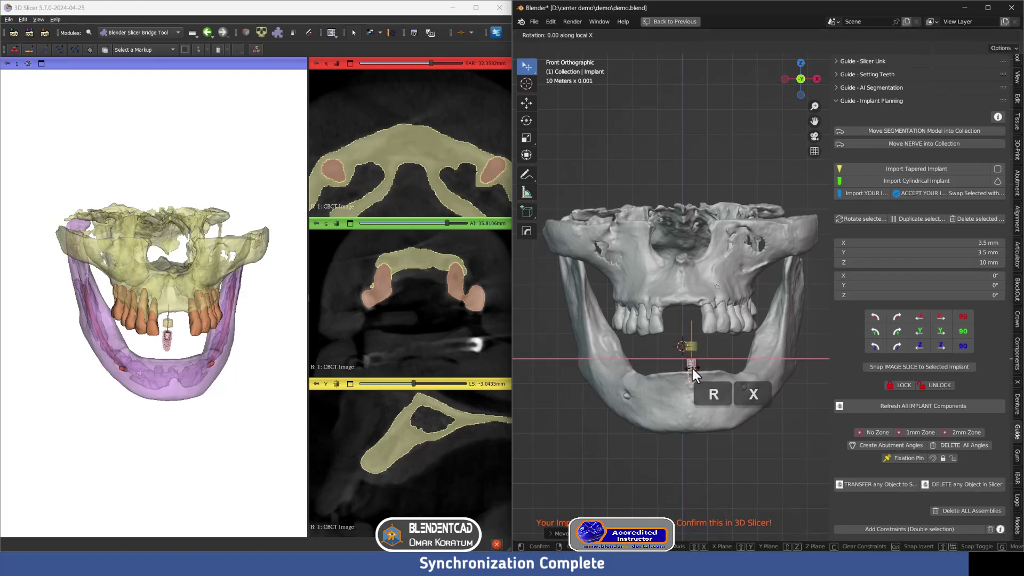
pyautogui.write('180')
pyautogui.press('Return')
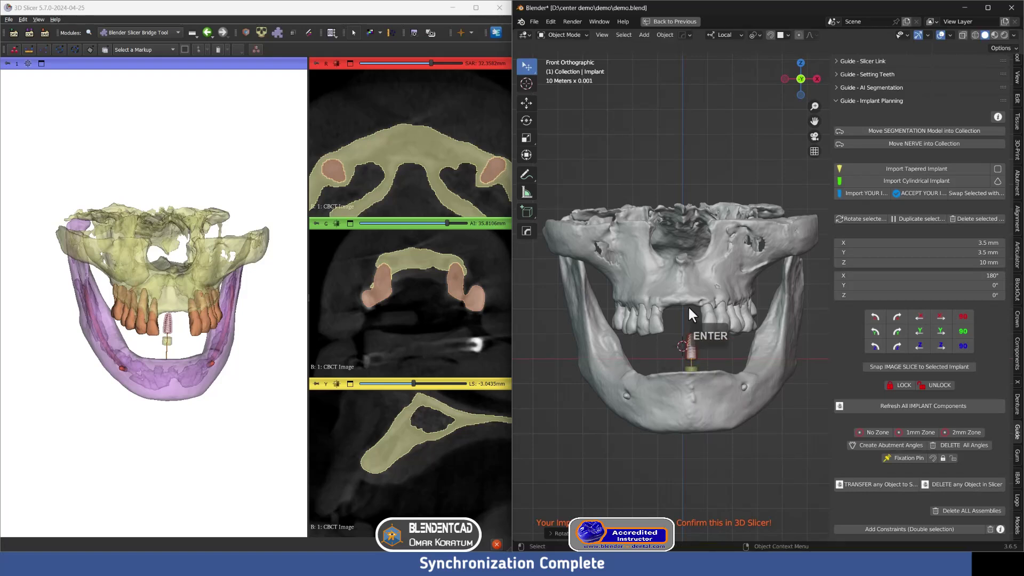
# Step: Carry the implant up to the upper jaw and adjust it along its local Y
pyautogui.press('g')
pyautogui.press('ctrl')
pyautogui.click(675, 296)
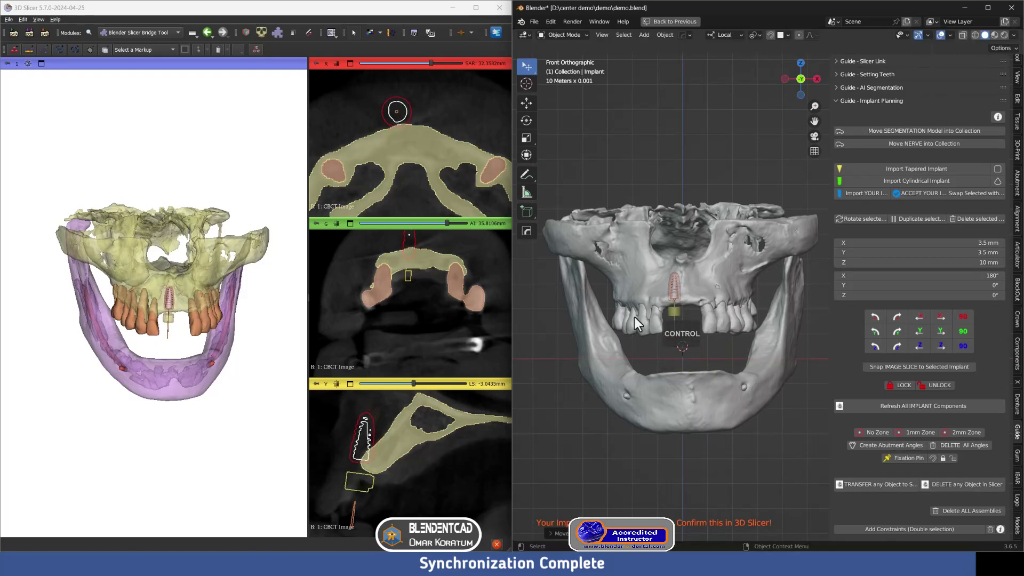
pyautogui.press('ctrl')
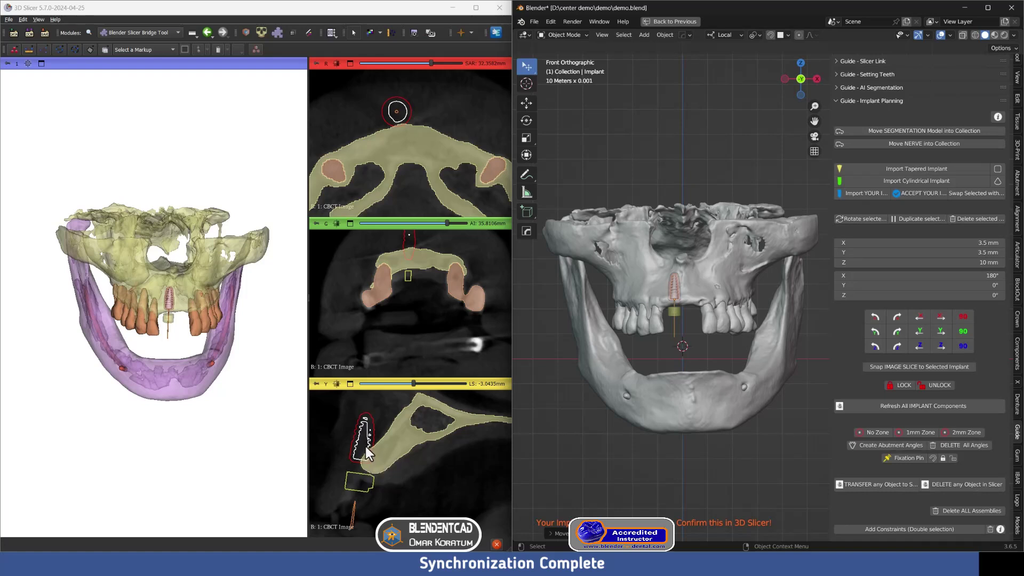
pyautogui.press('r')
pyautogui.press('x')
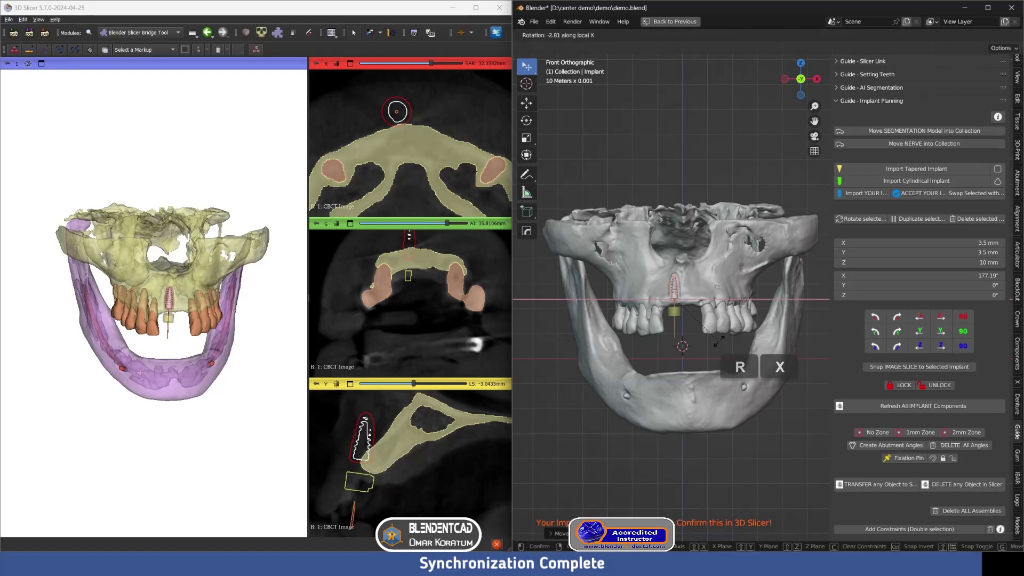
pyautogui.press('g')
pyautogui.press('y')
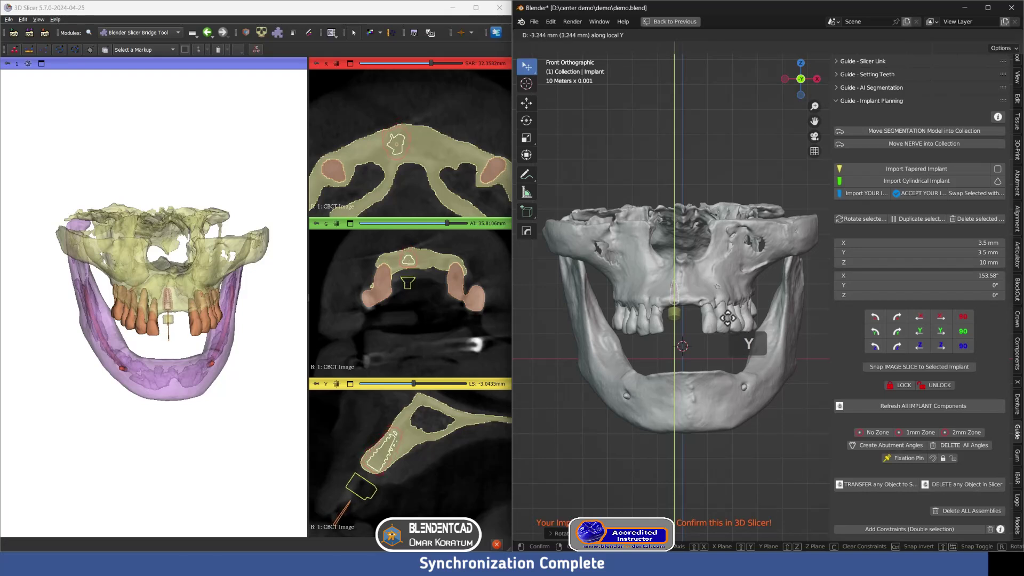
pyautogui.click(728, 318)
# Step: Tilt the implant around X to 142.32°, adjusting along Z, in the upper front tooth gap
pyautogui.press('r')
pyautogui.press('x')
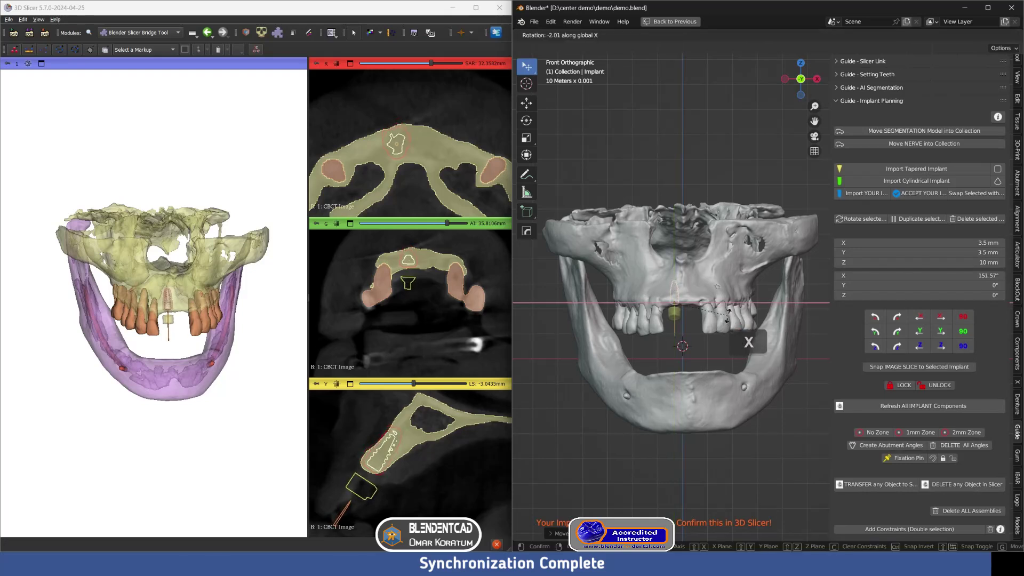
pyautogui.press('g')
pyautogui.press('z')
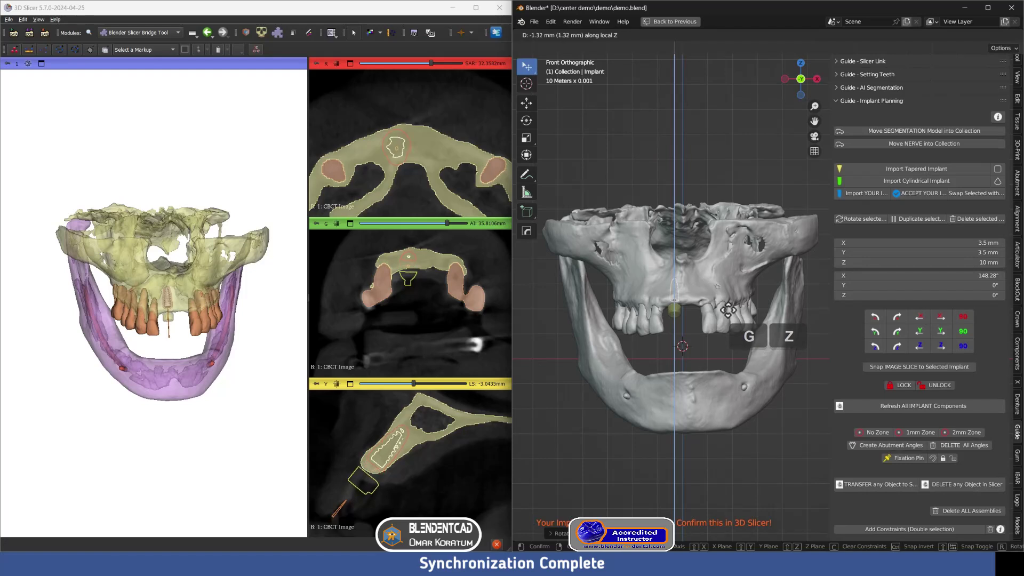
pyautogui.press('r')
pyautogui.press('x')
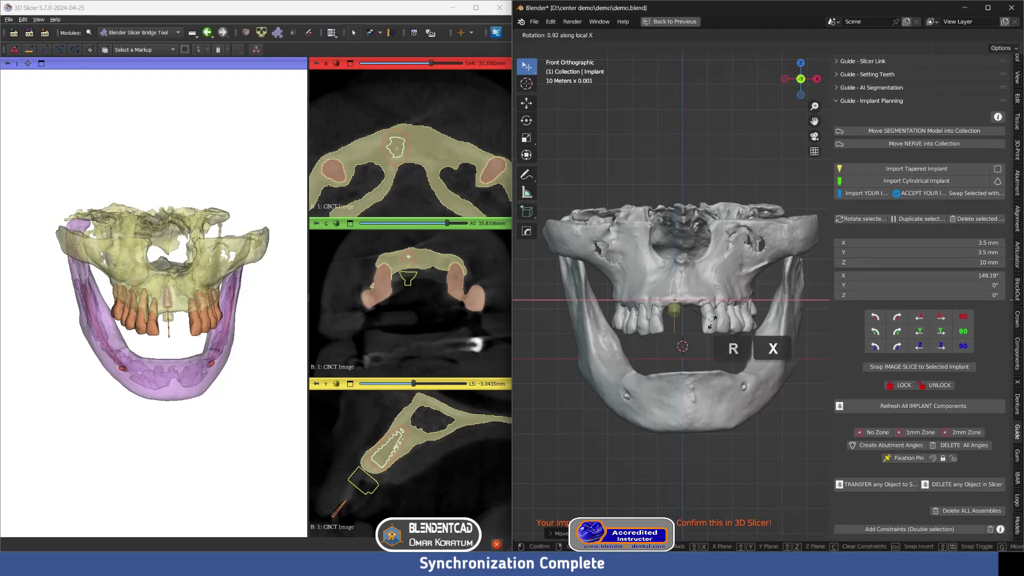
pyautogui.click(716, 318)
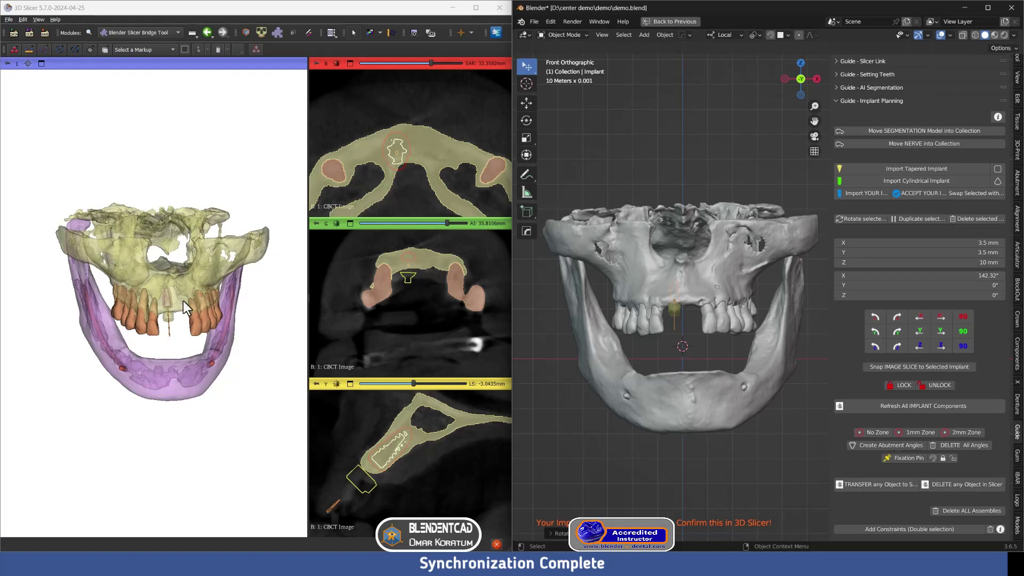
# Step: Re-centre the axial, coronal and sagittal slices on the upper front implant site
pyautogui.press('shift')
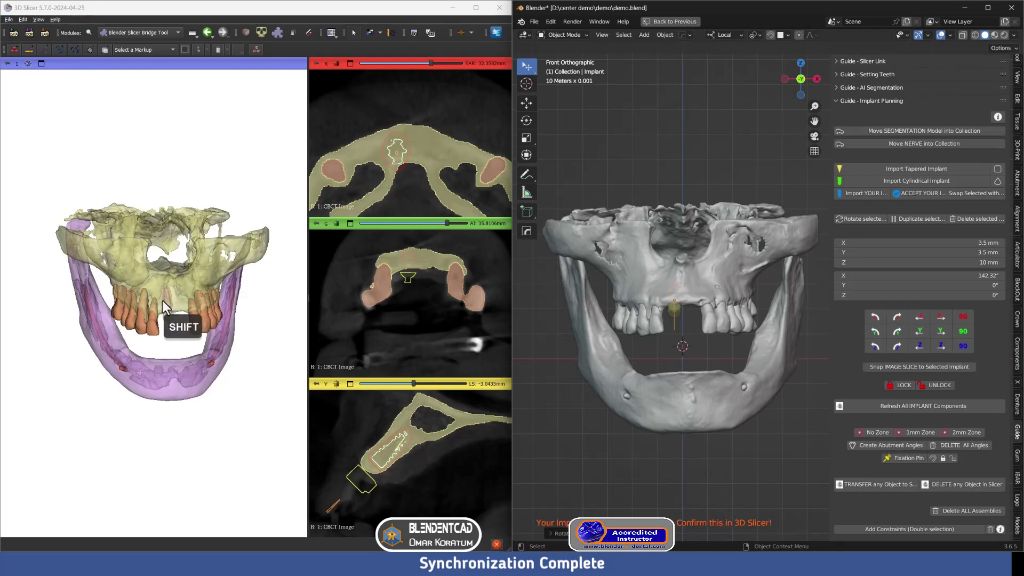
pyautogui.press('shift')
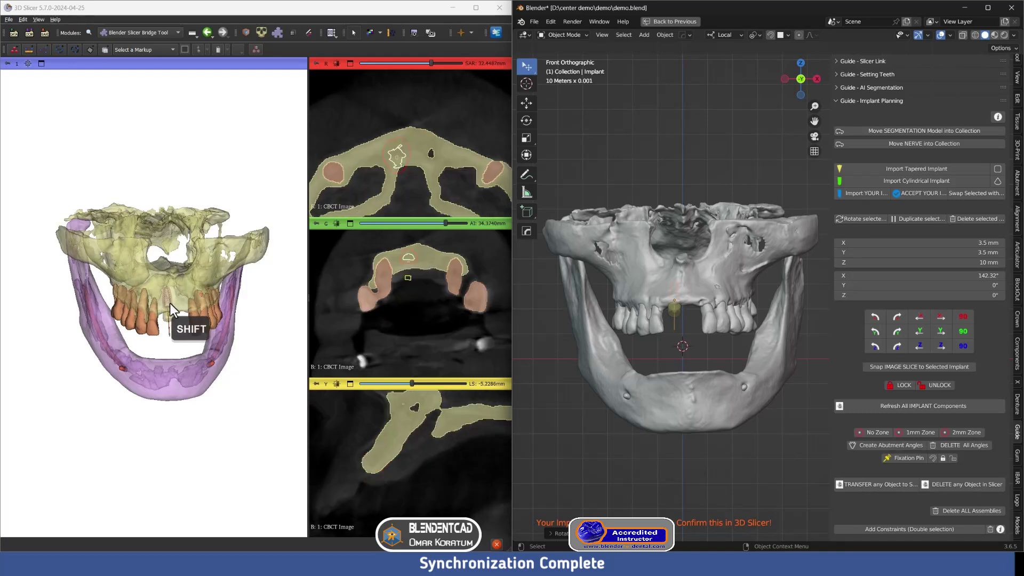
pyautogui.press('shift')
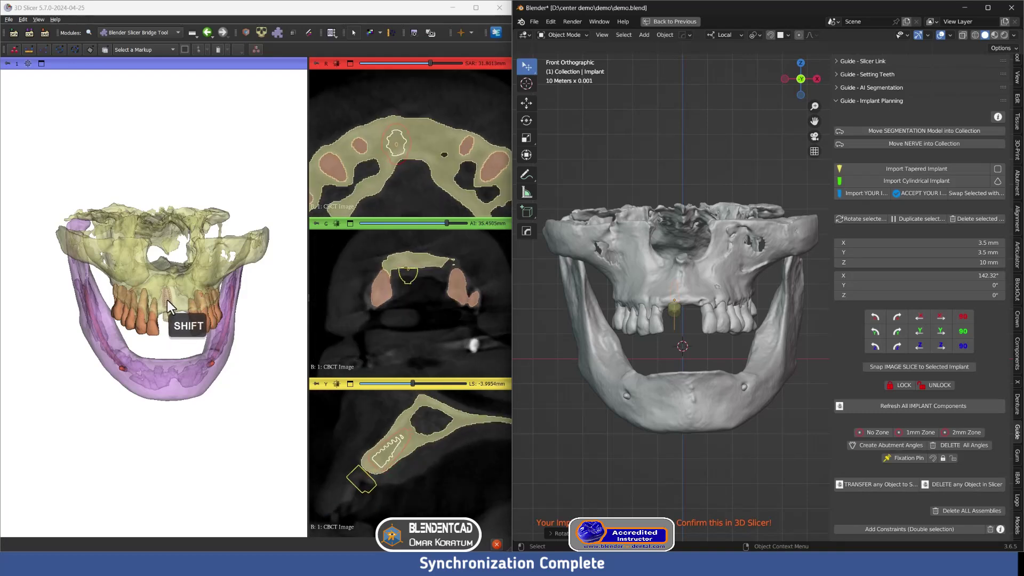